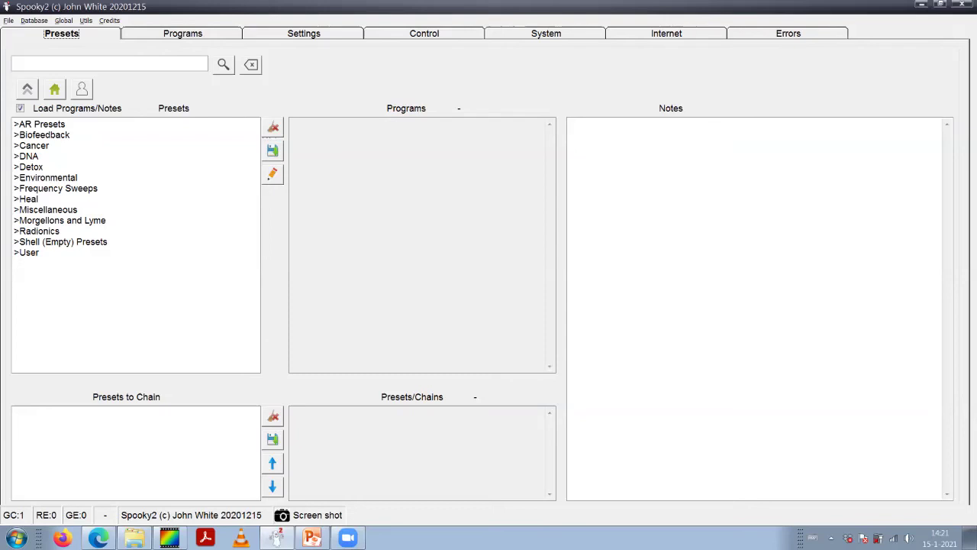
# - Load the Spooky Scalar General (SS) - JW preset from the Scalar shell presets and review its signal settings
pyautogui.doubleClick(60, 241)
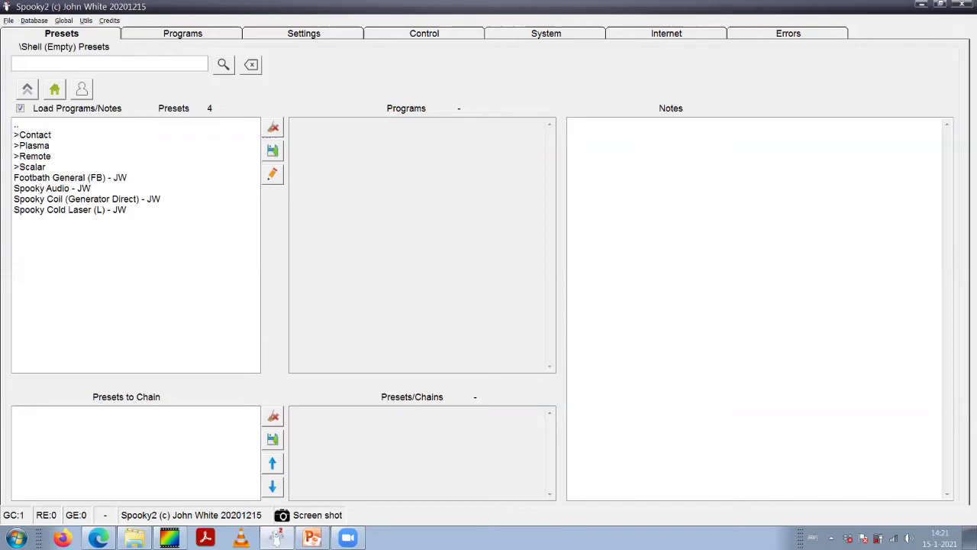
pyautogui.doubleClick(30, 167)
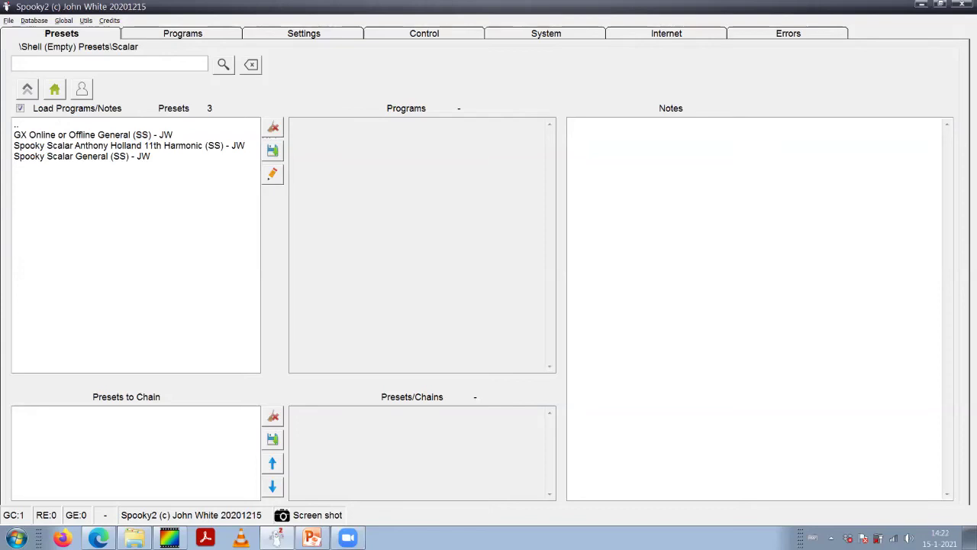
pyautogui.click(82, 156)
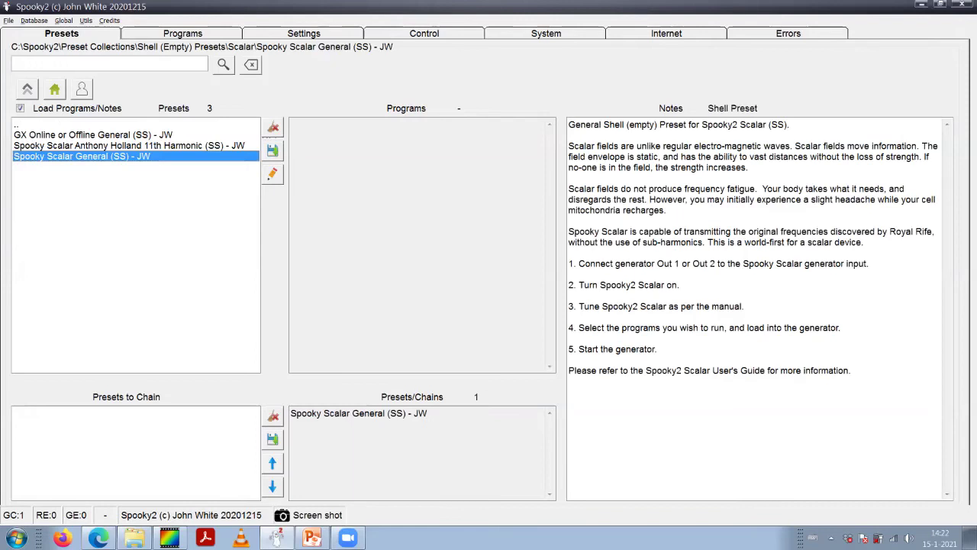
pyautogui.click(303, 33)
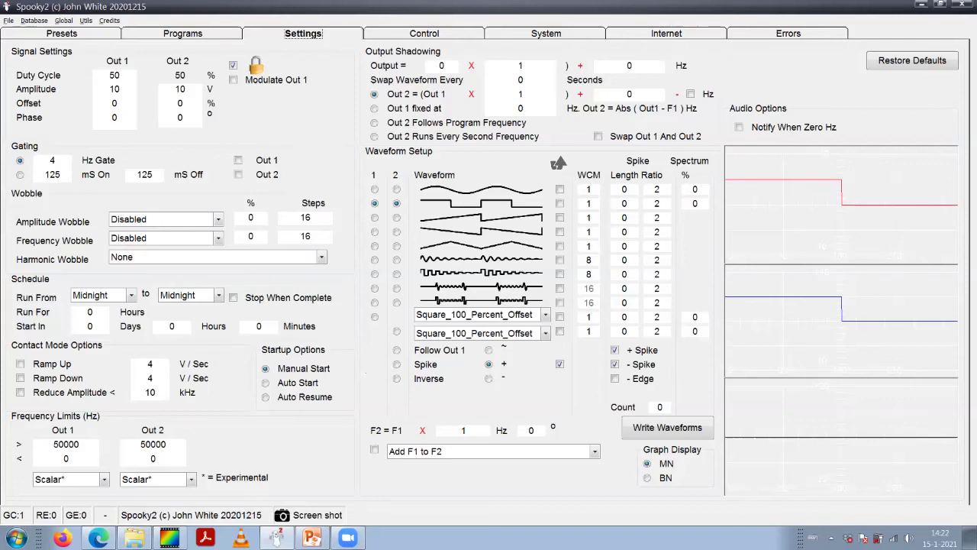
pyautogui.click(61, 32)
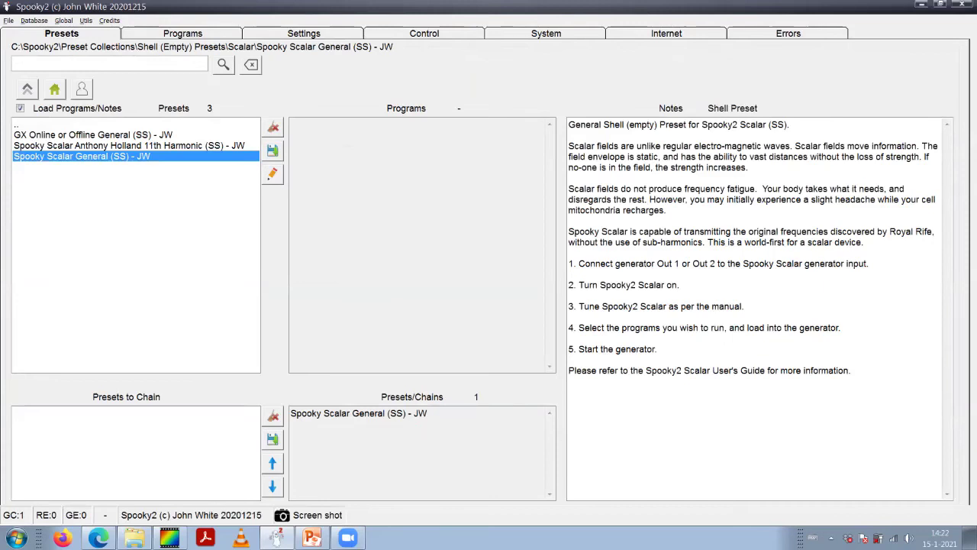
# - Search the program database for candida and look through the matching programs
pyautogui.click(182, 33)
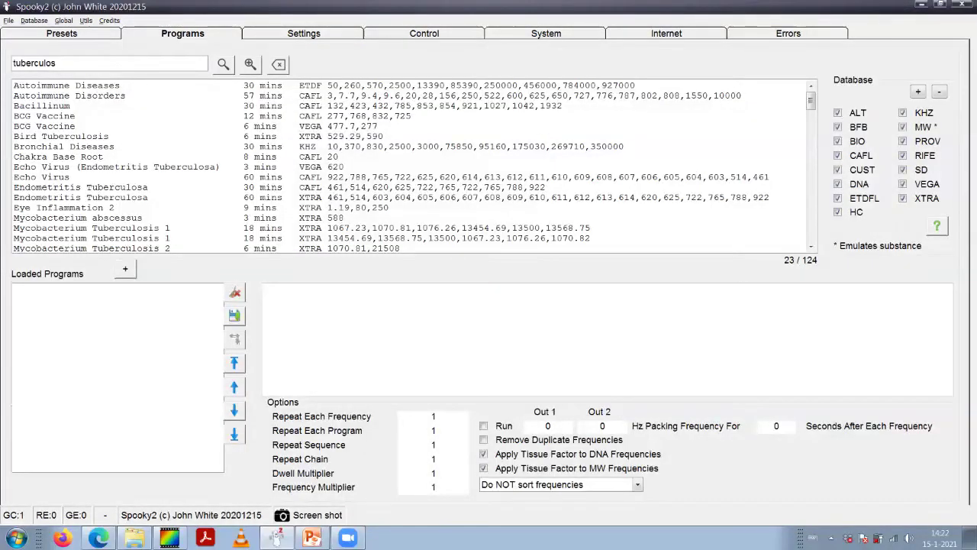
pyautogui.doubleClick(34, 63)
pyautogui.write('candida')
pyautogui.press('Return')
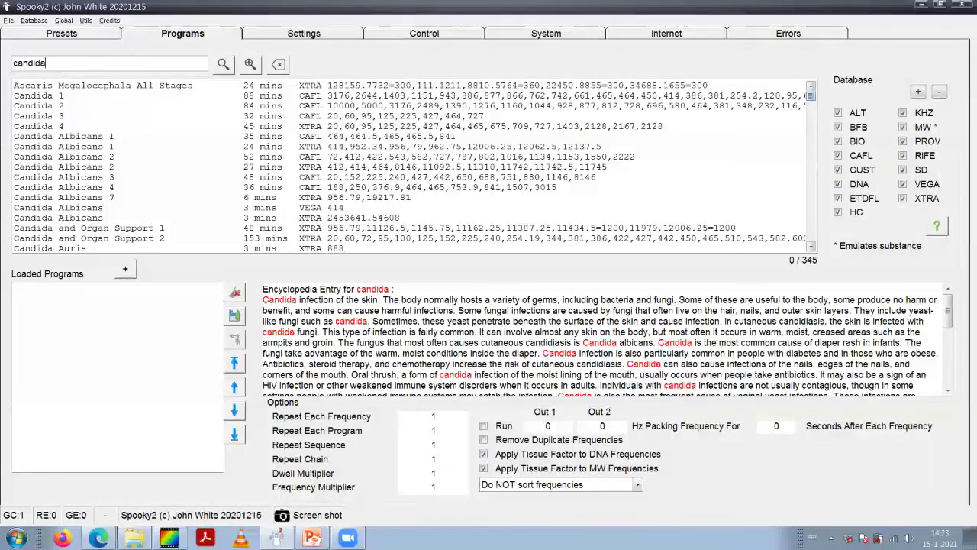
pyautogui.scroll(-15, 412, 167)
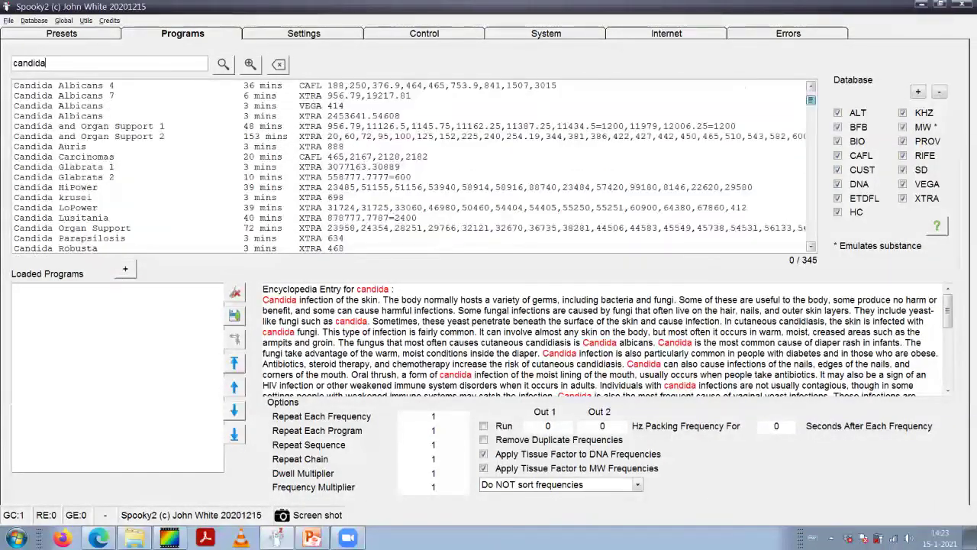
pyautogui.scroll(-20, 412, 167)
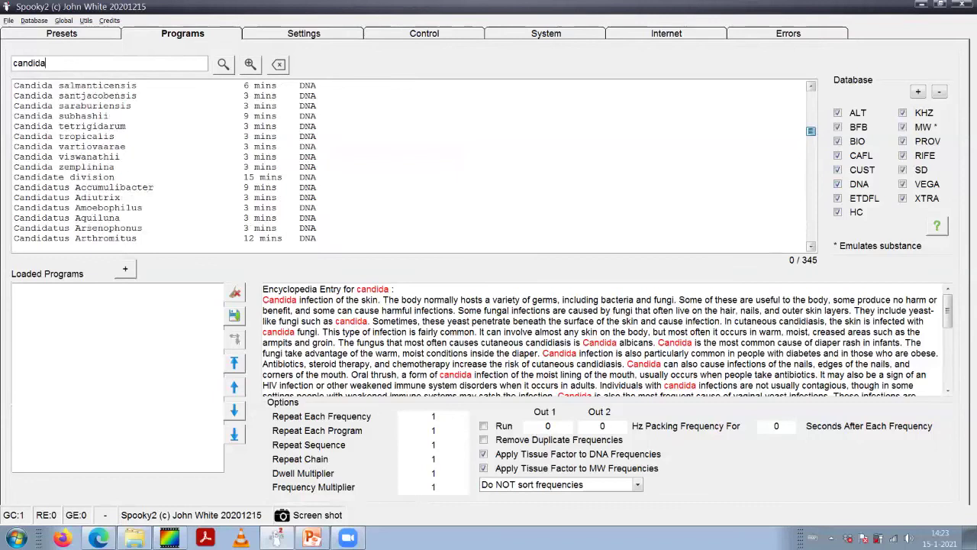
pyautogui.scroll(-20, 412, 166)
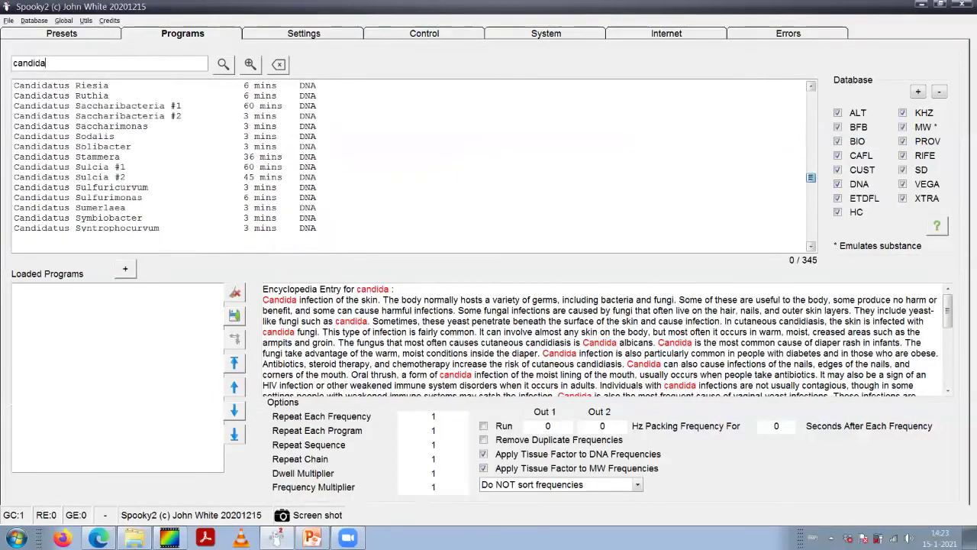
pyautogui.scroll(-20, 413, 167)
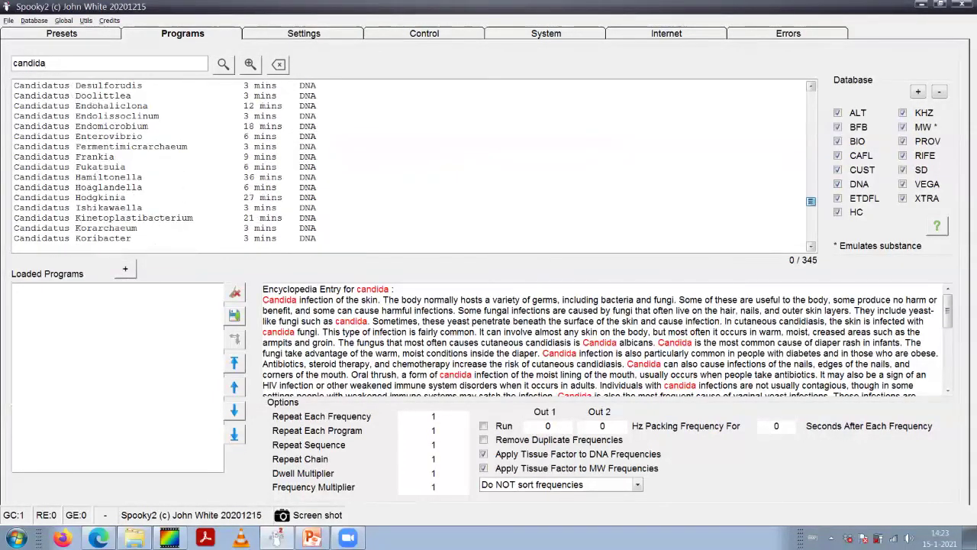
pyautogui.scroll(-20, 412, 167)
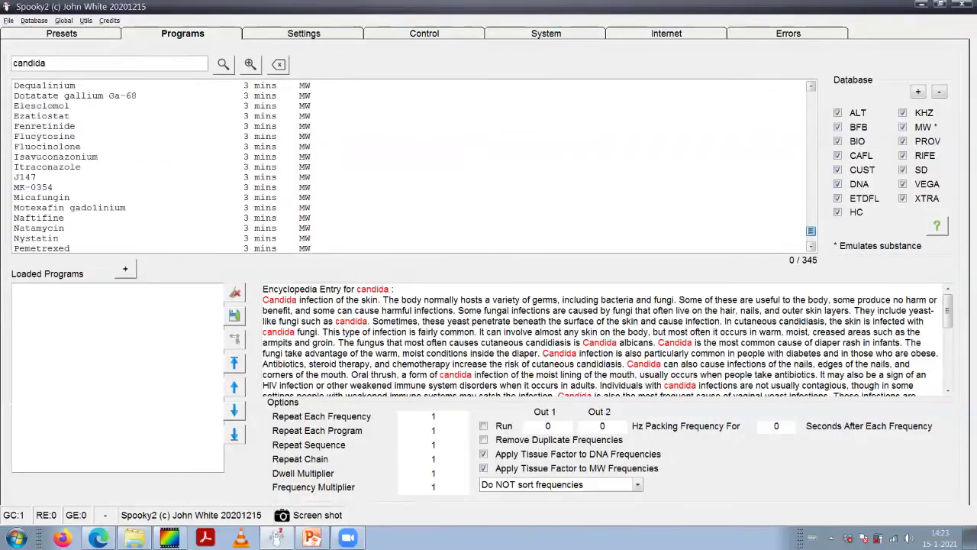
pyautogui.scroll(20, 412, 166)
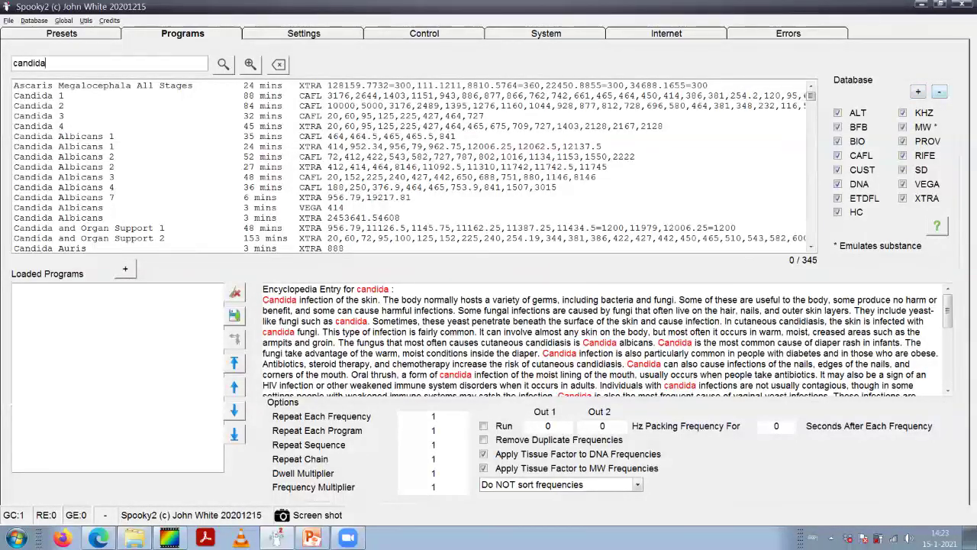
# - Limit the program search to the KHZ and HC databases and load the Candidiasis (KHZ) program
pyautogui.click(940, 91)
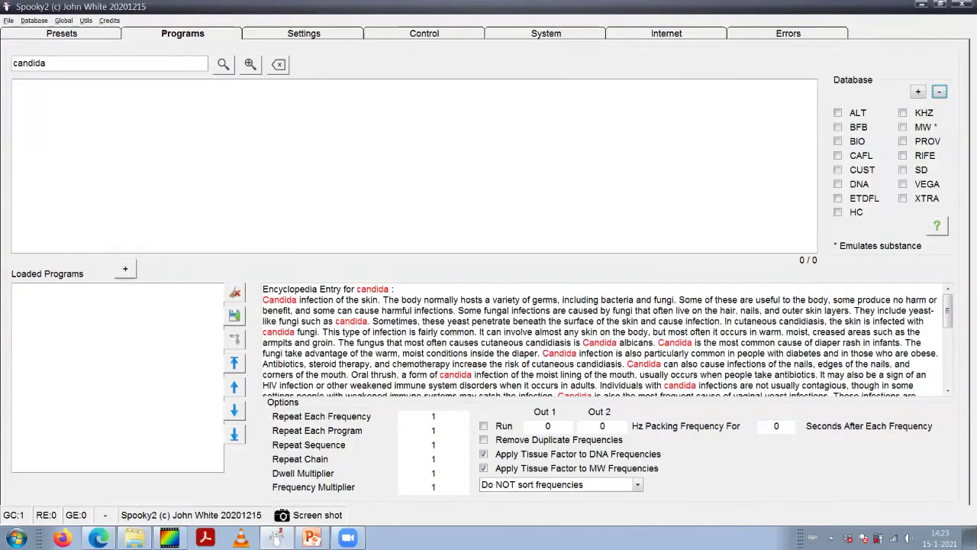
pyautogui.click(903, 112)
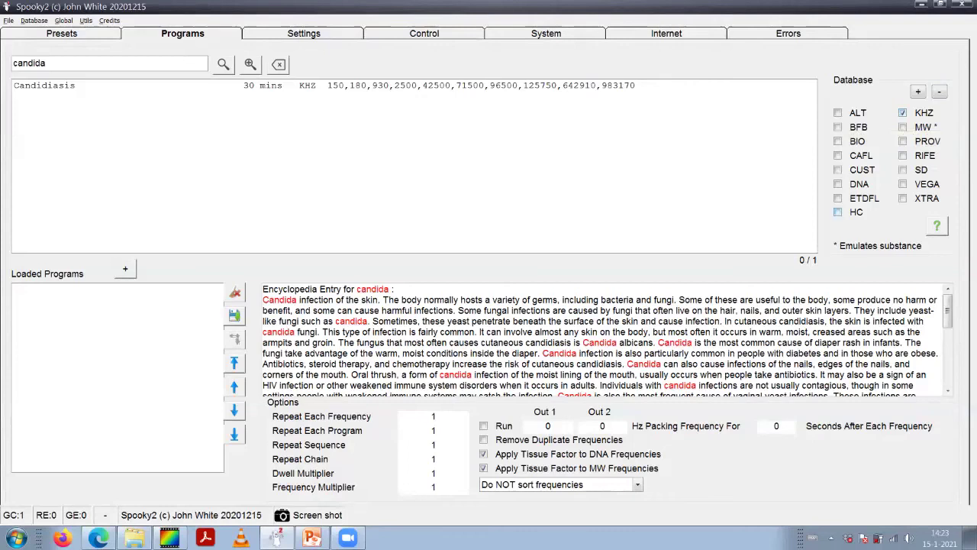
pyautogui.click(837, 212)
pyautogui.doubleClick(44, 86)
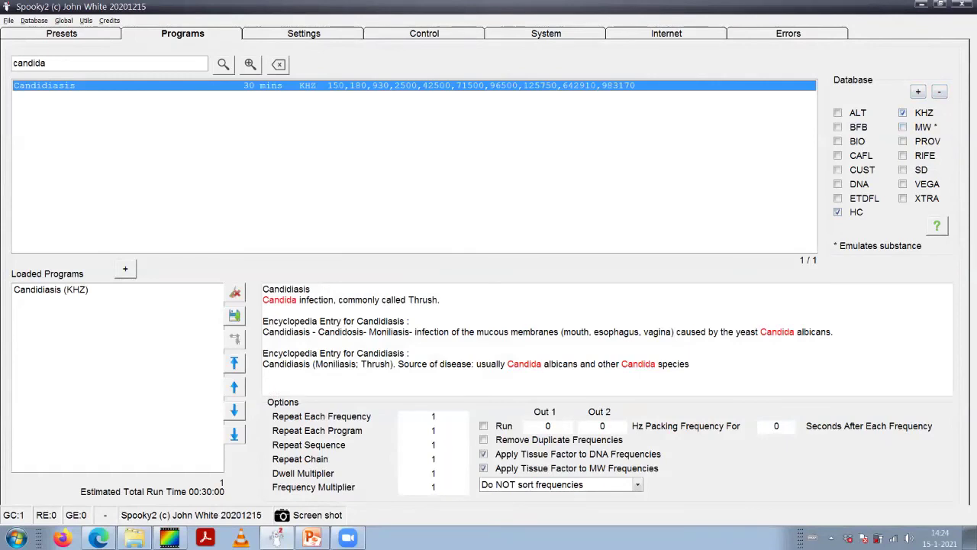
# - Allow overwriting and load the scalar preset with the Candidiasis program into generator 3
pyautogui.click(424, 33)
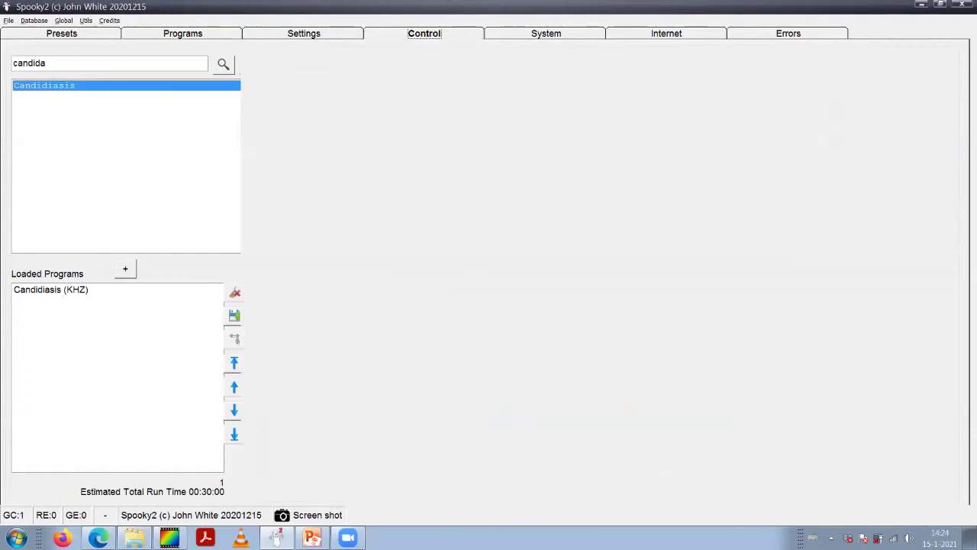
pyautogui.click(21, 69)
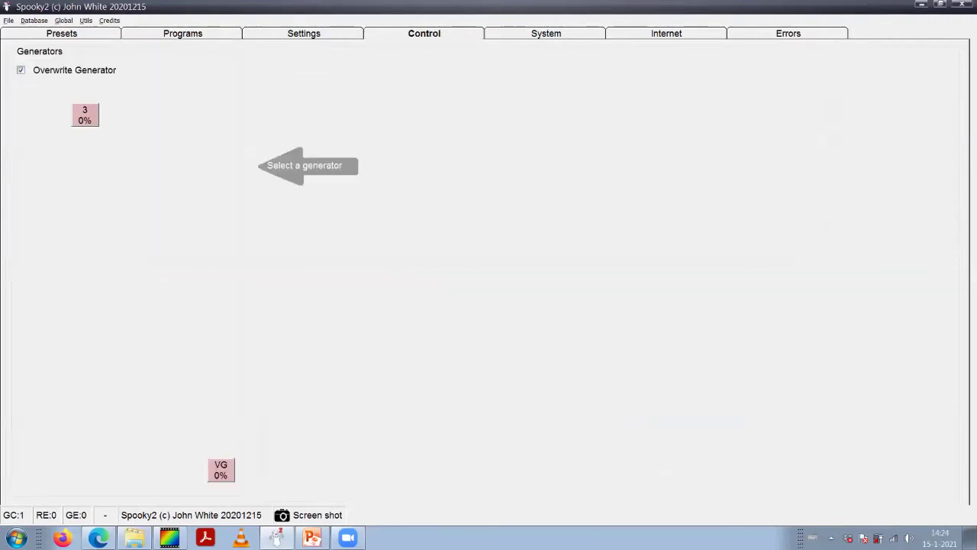
pyautogui.click(85, 115)
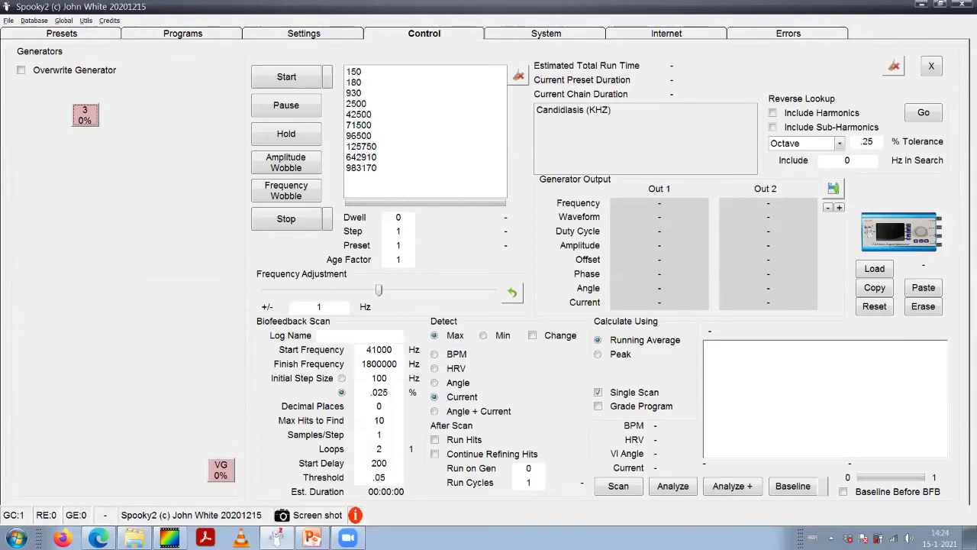
pyautogui.click(20, 69)
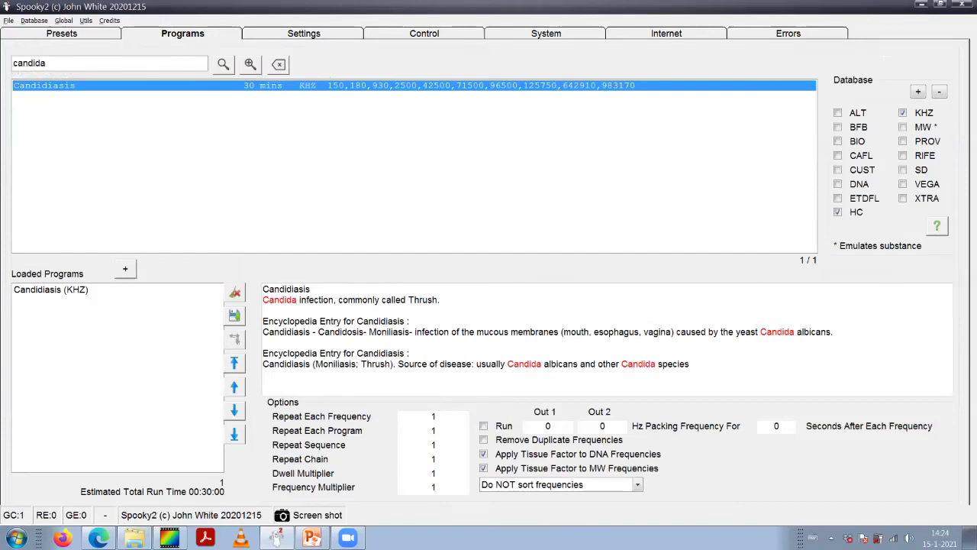
# - Include the MW database in the program search and check the MW to Hz conversion factor in the system settings
pyautogui.click(902, 126)
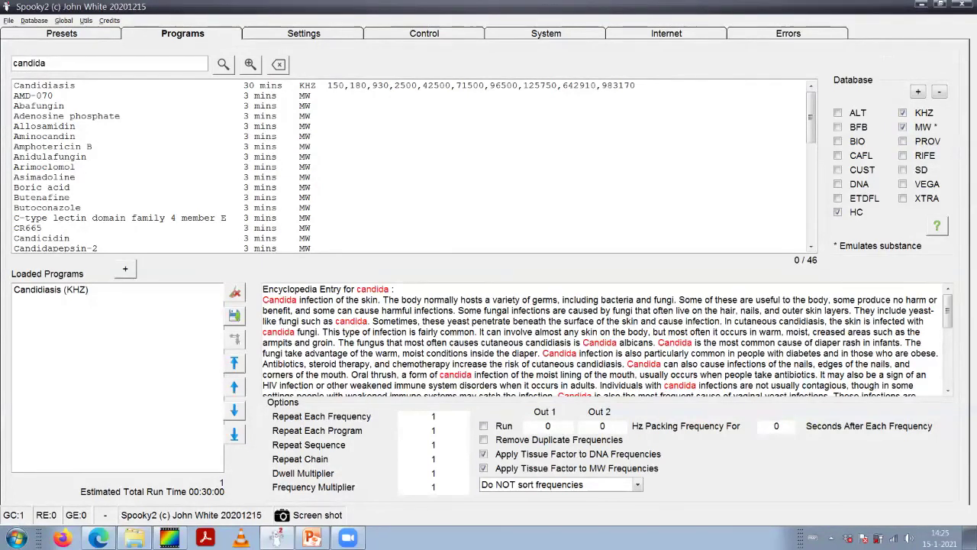
pyautogui.click(545, 33)
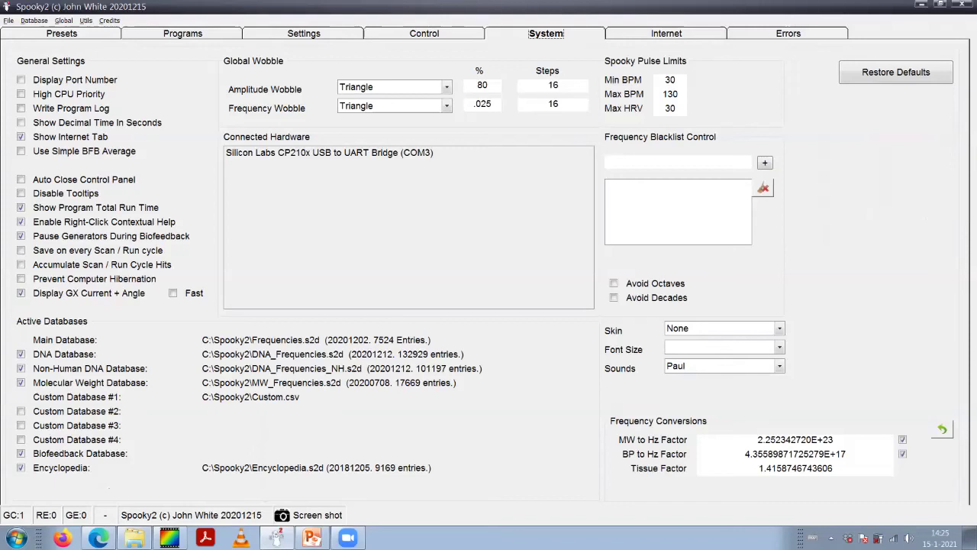
pyautogui.moveTo(757, 440); pyautogui.dragTo(833, 440)
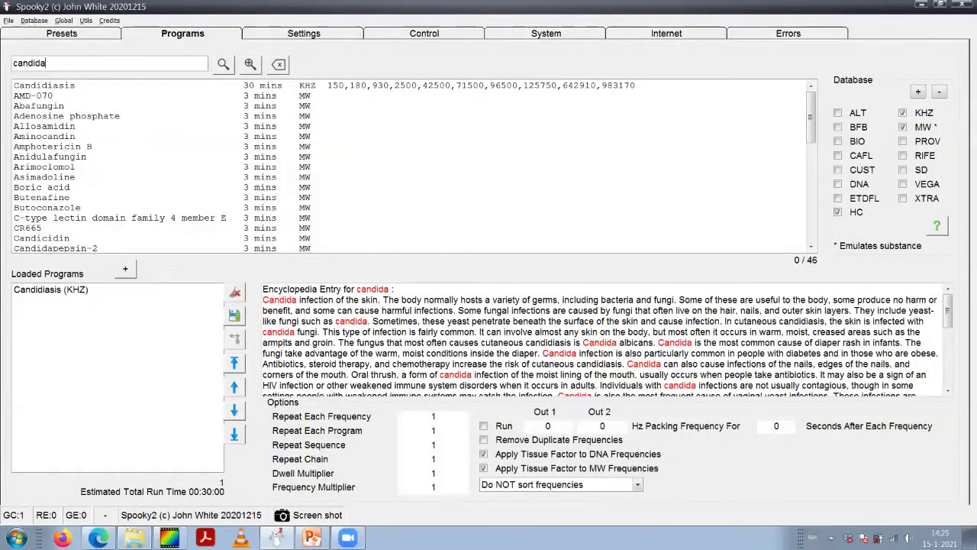
# - Add the Amphotericin B (MW) program to the loaded programs three times
pyautogui.click(52, 146)
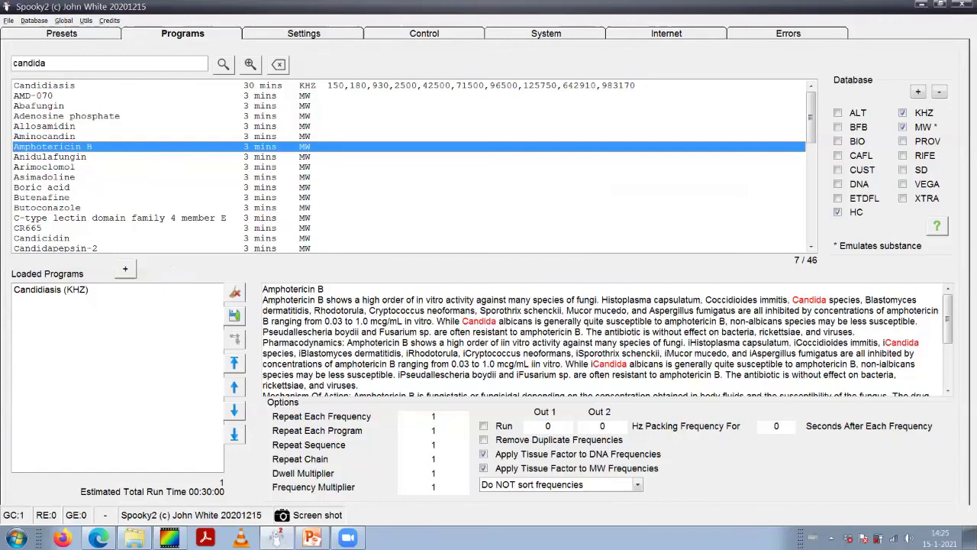
pyautogui.doubleClick(53, 147)
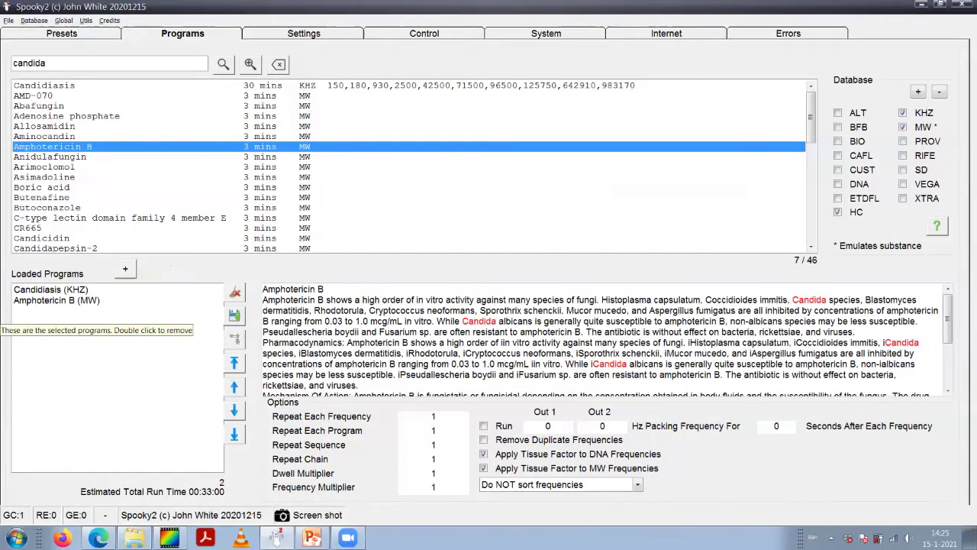
pyautogui.doubleClick(52, 146)
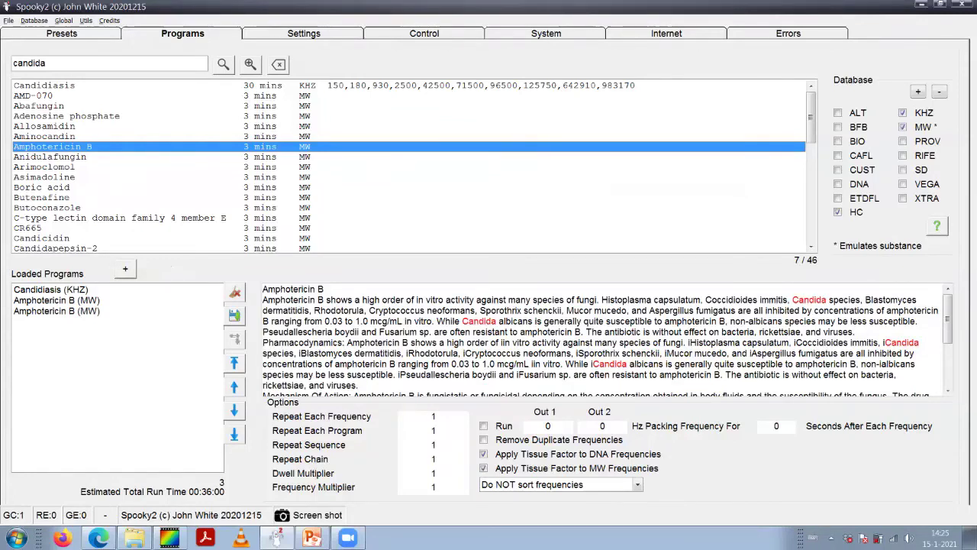
pyautogui.doubleClick(52, 146)
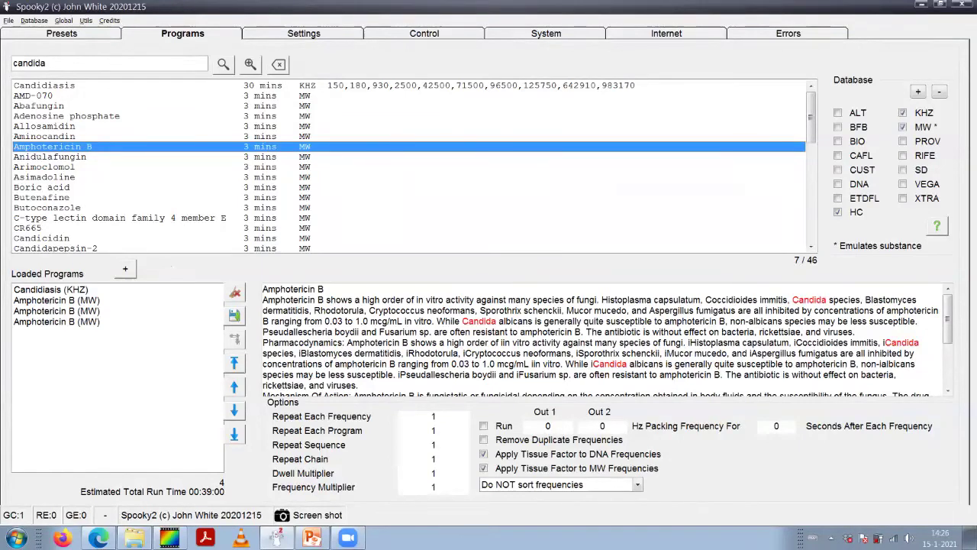
# - Look through the remaining candida-related MW substances in the search results
pyautogui.scroll(-1, 409, 167)
pyautogui.scroll(-2, 409, 167)
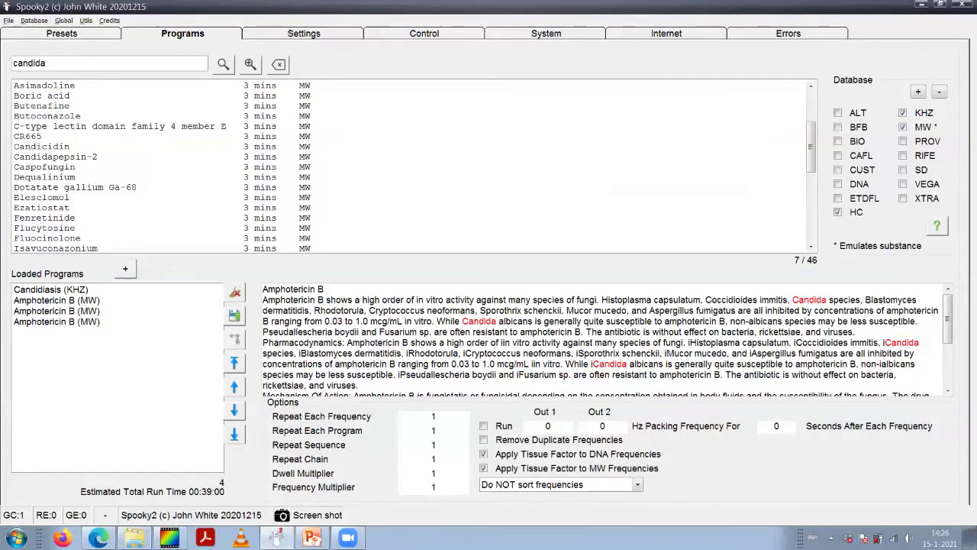
pyautogui.scroll(-2, 410, 167)
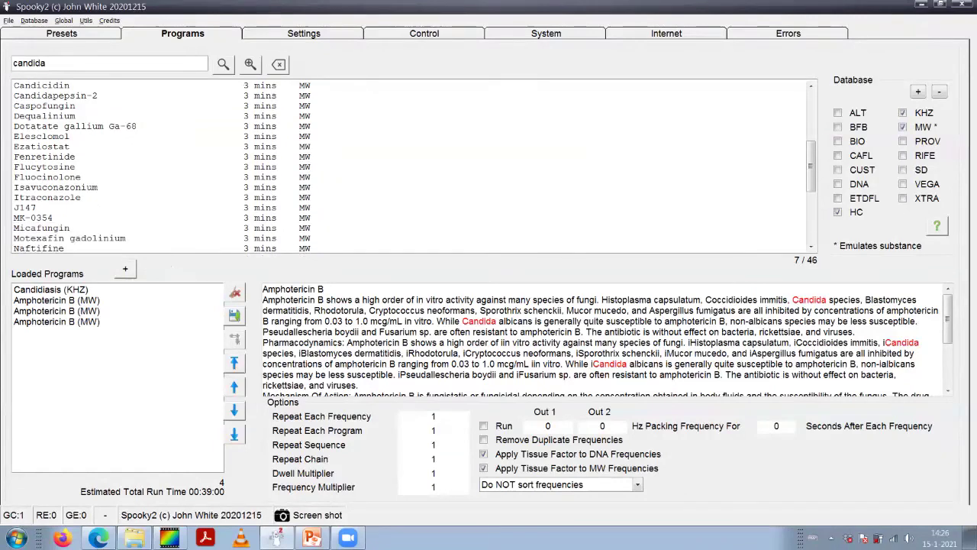
pyautogui.scroll(-1, 409, 167)
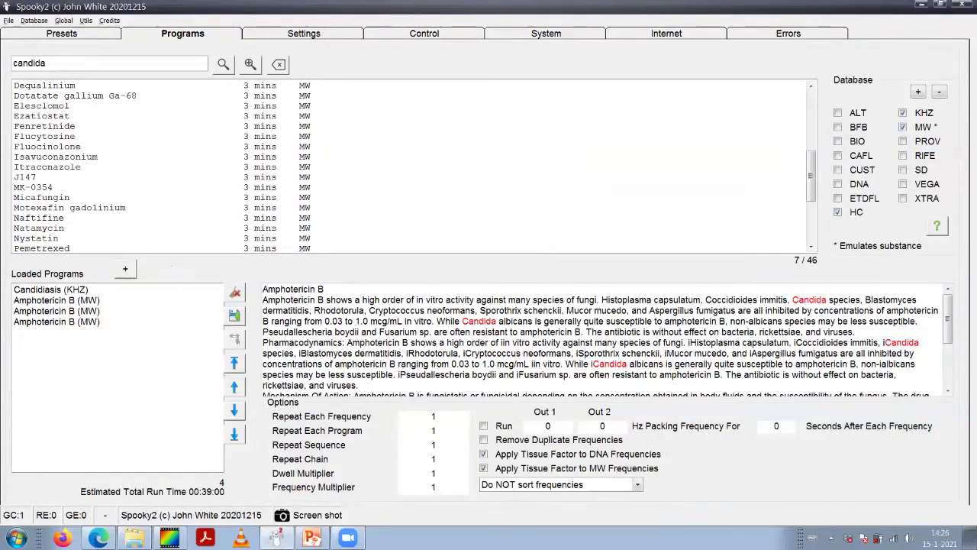
pyautogui.scroll(-4, 409, 166)
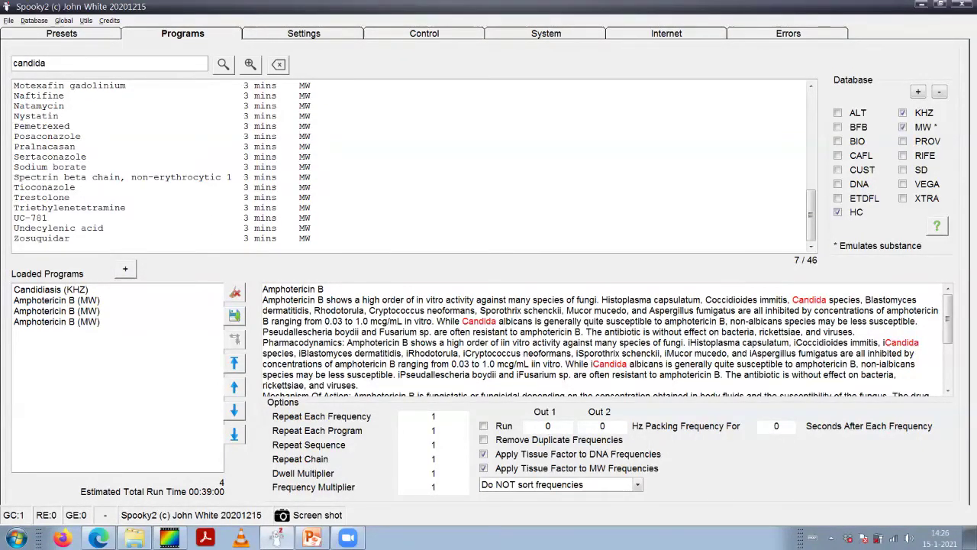
pyautogui.scroll(10, 409, 166)
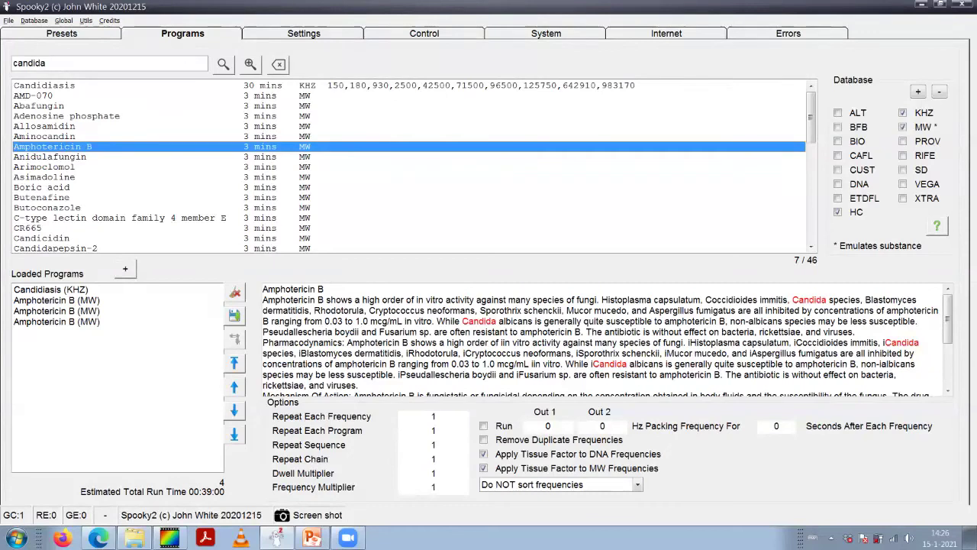
# - Overwrite generator 3 with the Candidiasis and three Amphotericin B programs, and return to the program list
pyautogui.click(424, 33)
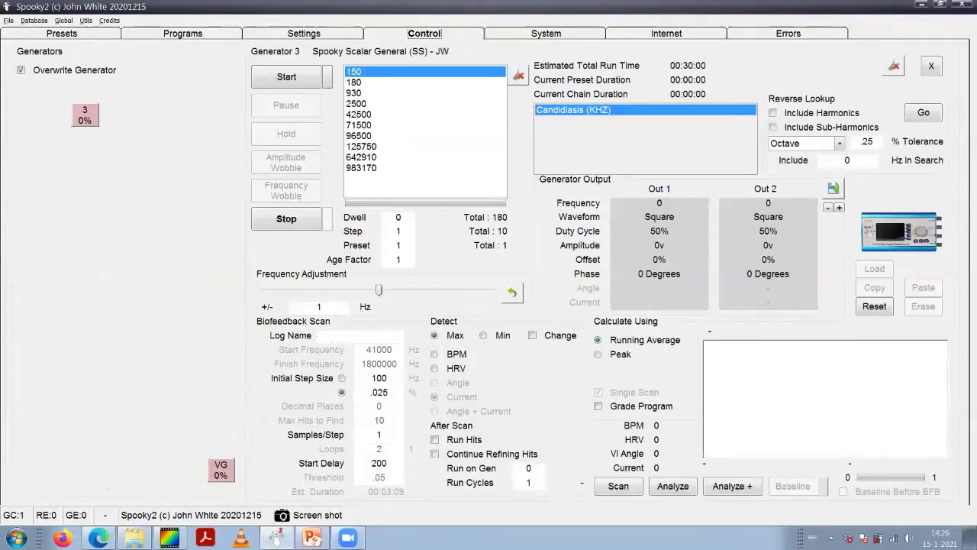
pyautogui.click(21, 69)
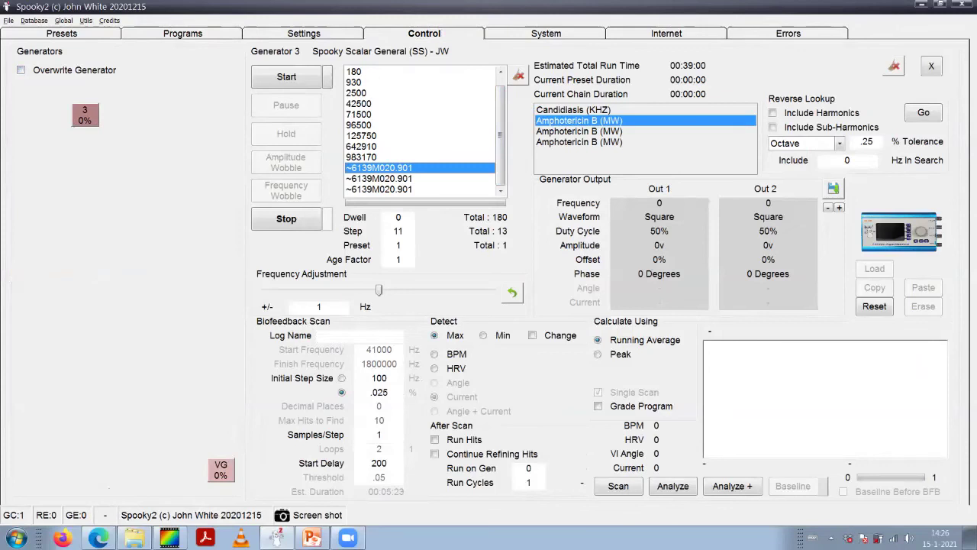
pyautogui.click(183, 33)
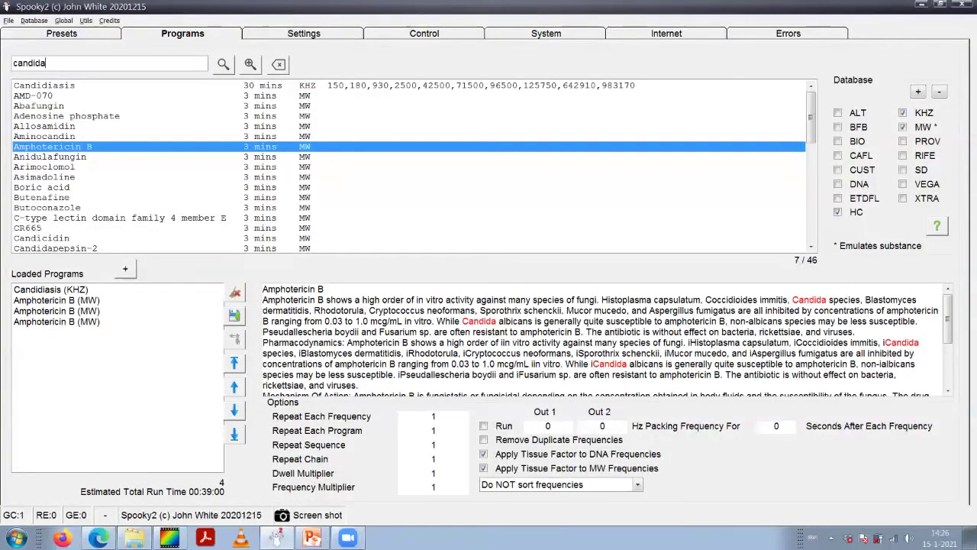
# - Set the Harmonic Wobble to +-.02% Feathering
pyautogui.click(303, 33)
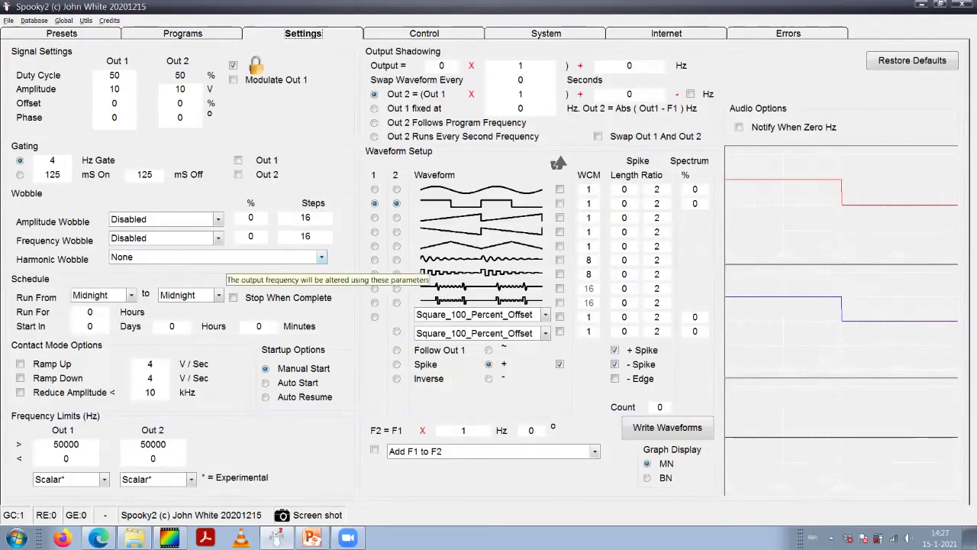
pyautogui.click(321, 257)
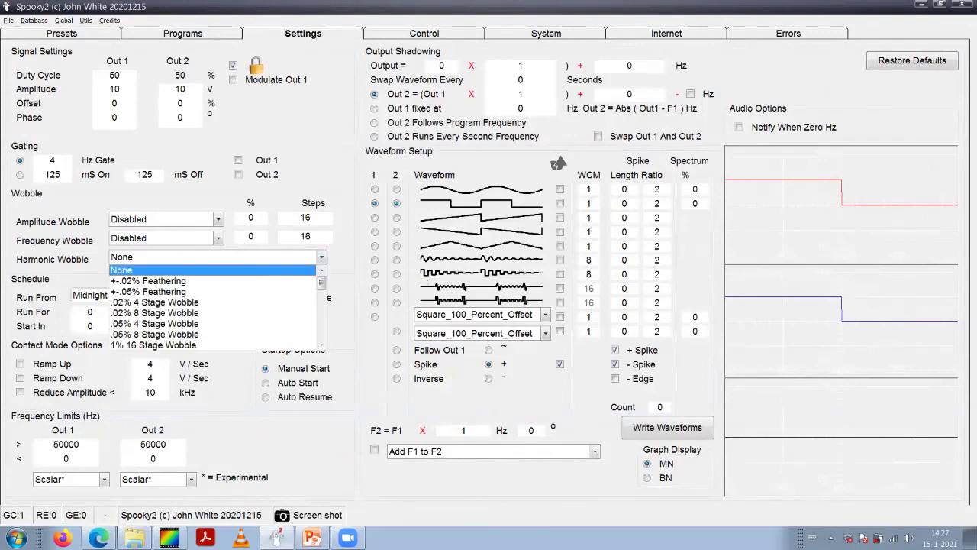
pyautogui.press('Down')
pyautogui.press('Return')
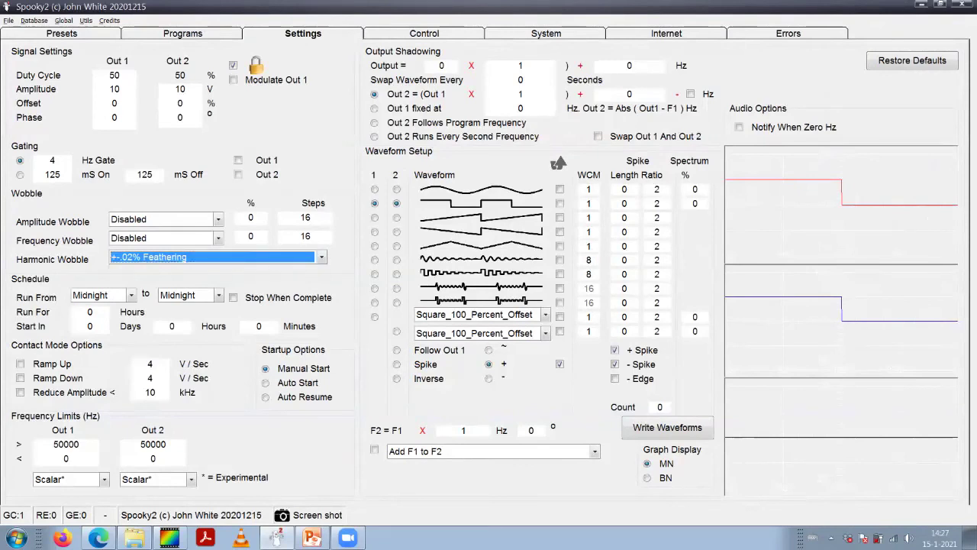
# - Overwrite generator 3 with the feathering setup, run it on the Candidiasis program, and stop it
pyautogui.click(424, 33)
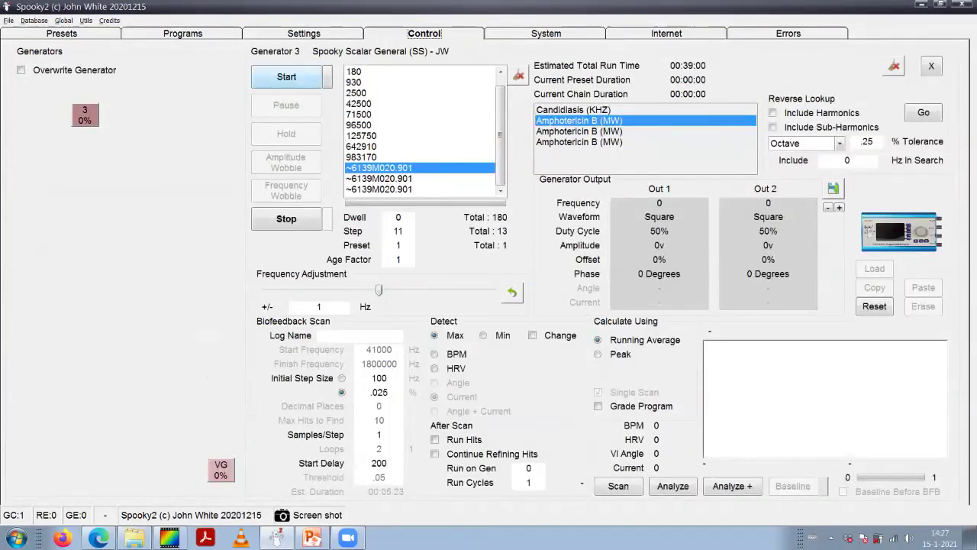
pyautogui.click(20, 69)
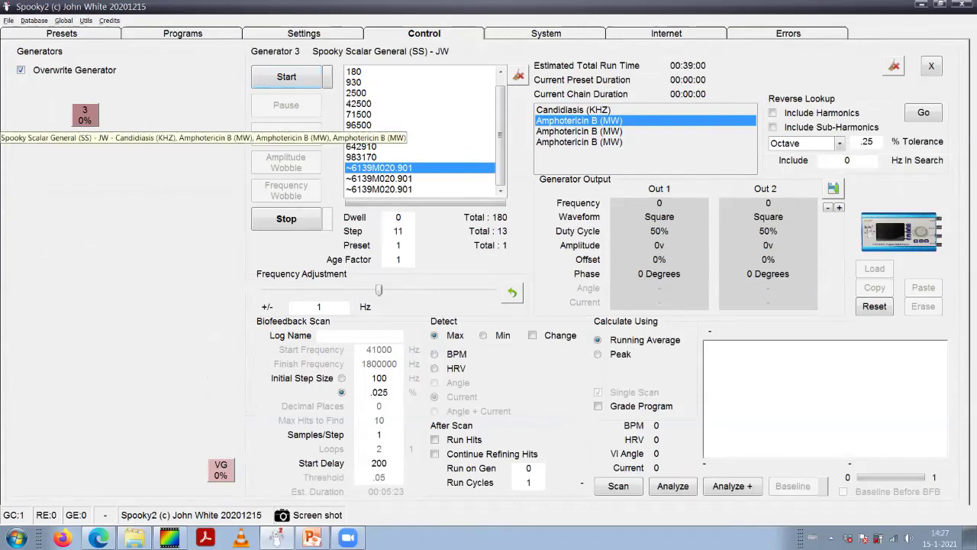
pyautogui.click(85, 115)
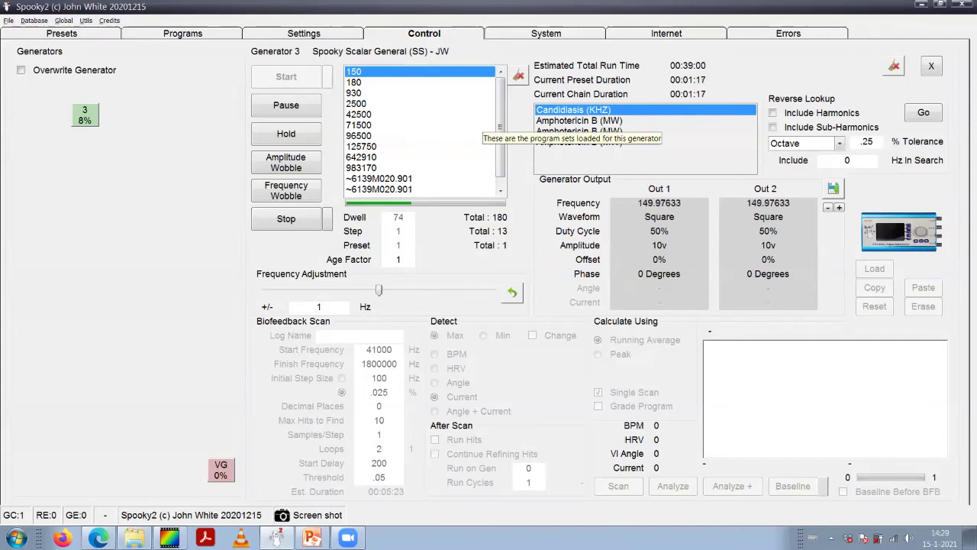
pyautogui.click(287, 219)
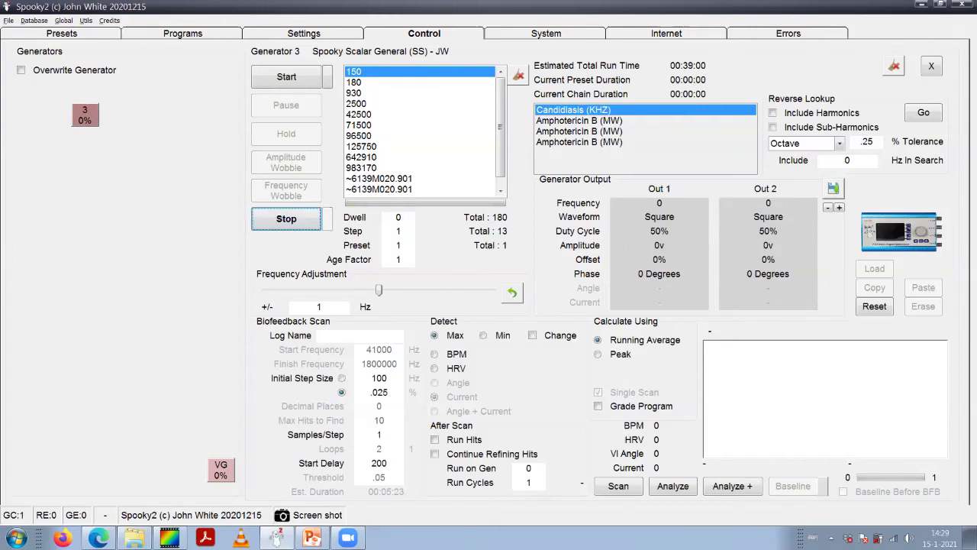
# - Set the Harmonic Wobble back to None
pyautogui.click(303, 34)
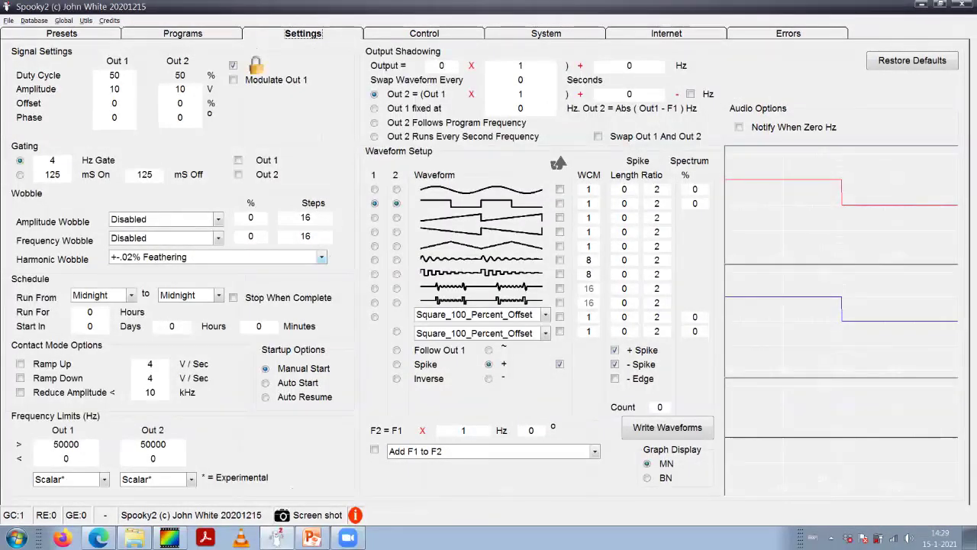
pyautogui.click(321, 257)
pyautogui.scroll(1, 213, 281)
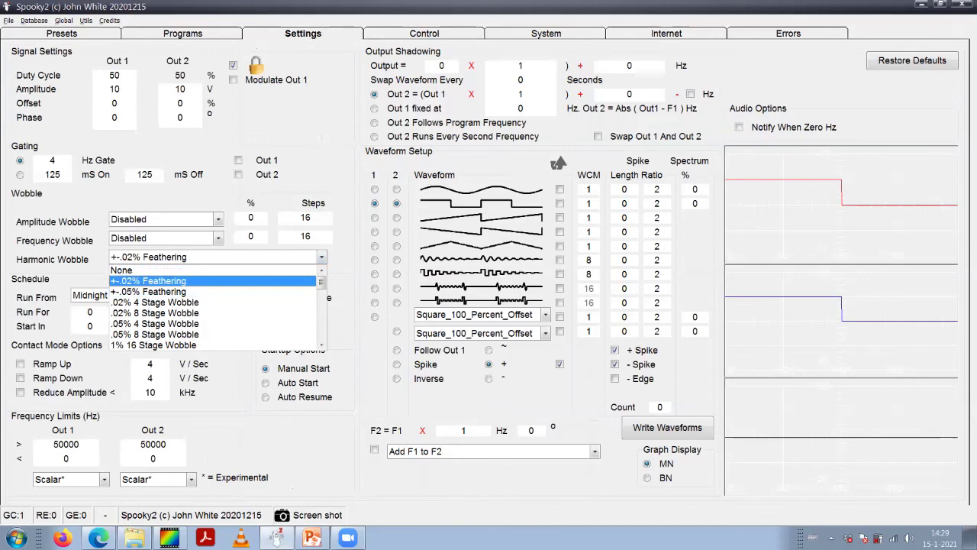
pyautogui.click(122, 270)
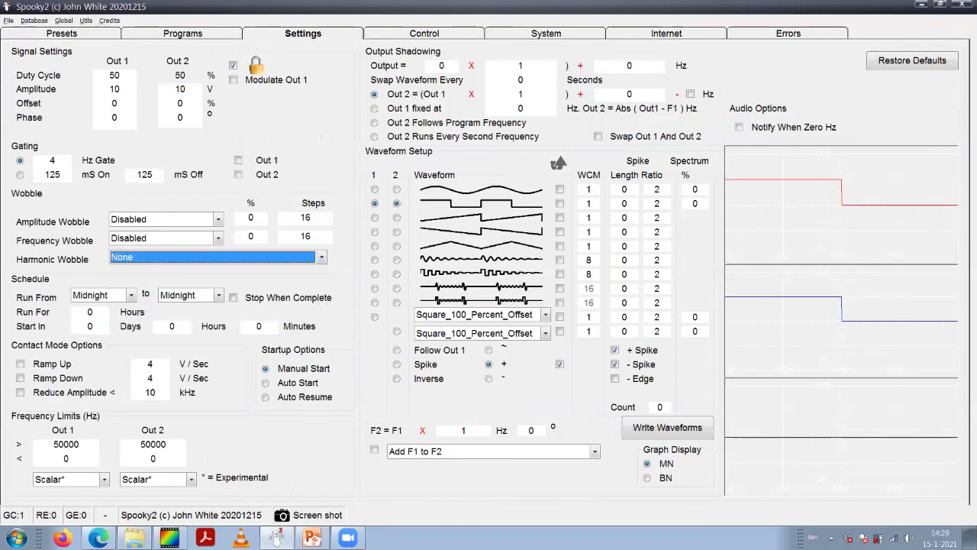
# - Overwrite generator 3 with the setup without harmonic wobble, run it briefly, and stop it
pyautogui.click(423, 33)
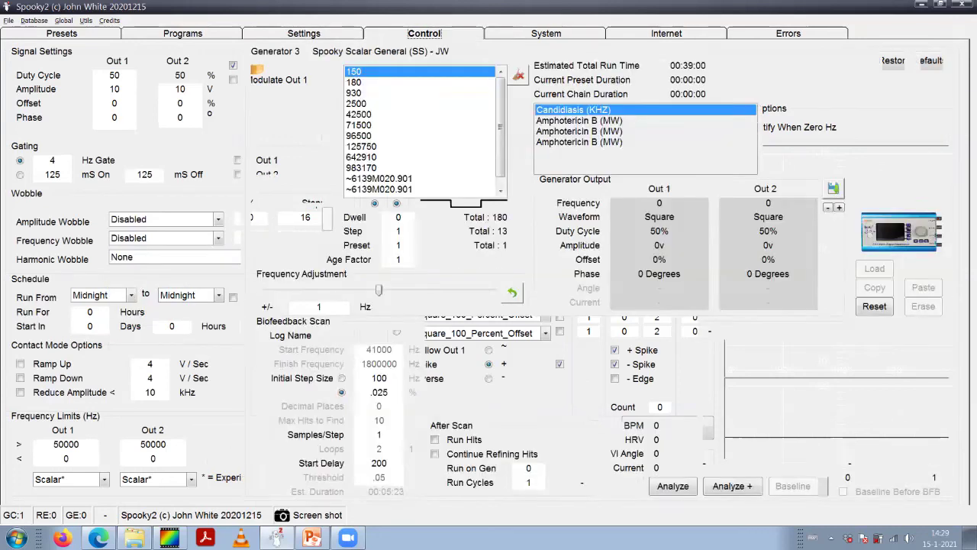
pyautogui.click(21, 71)
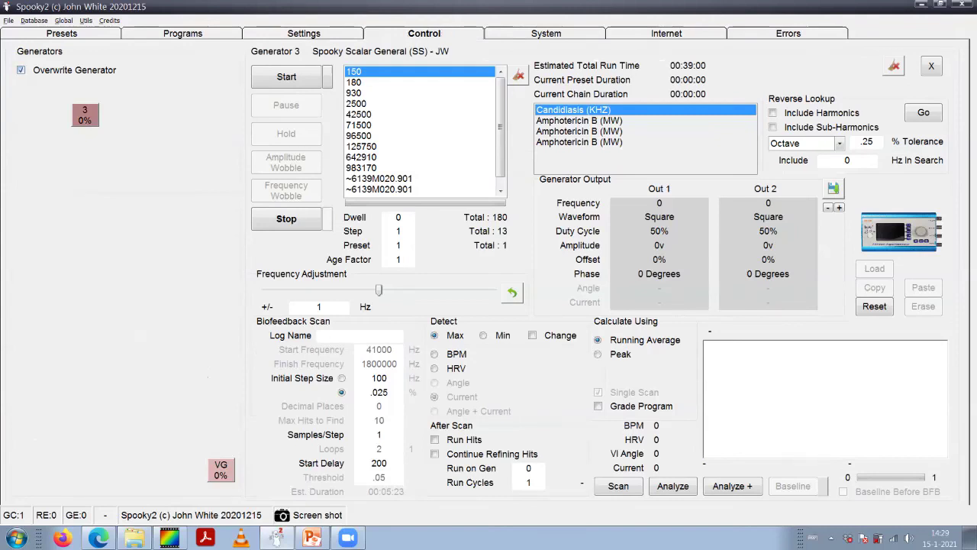
pyautogui.press('space')
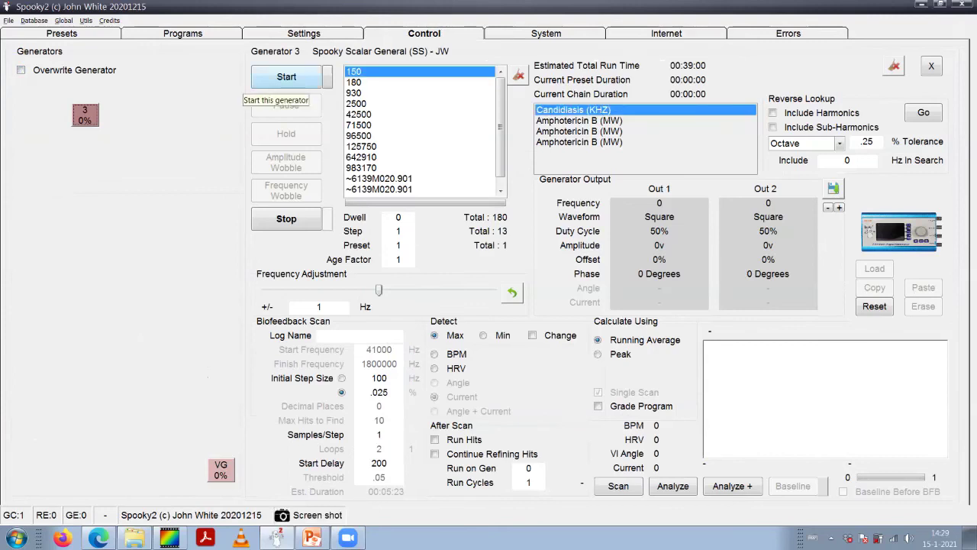
pyautogui.click(286, 78)
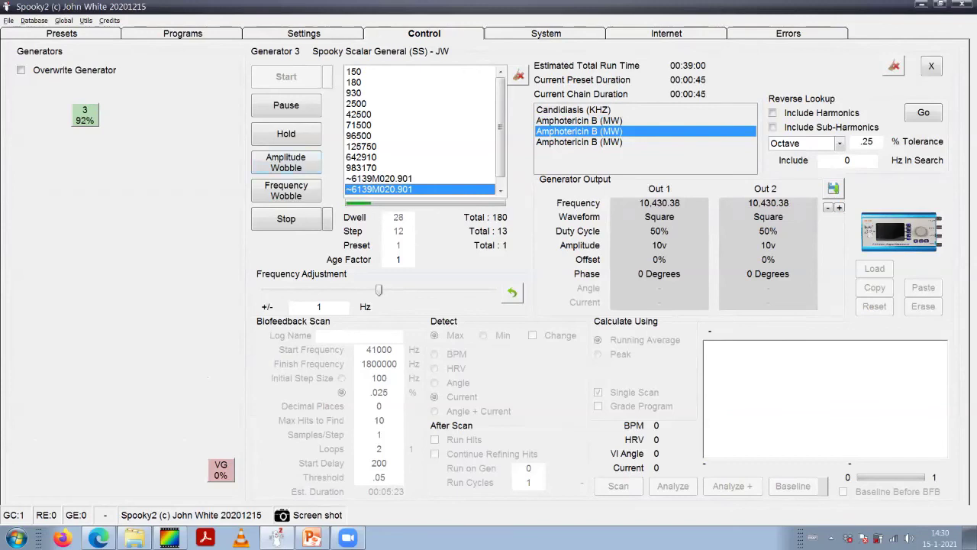
pyautogui.click(286, 219)
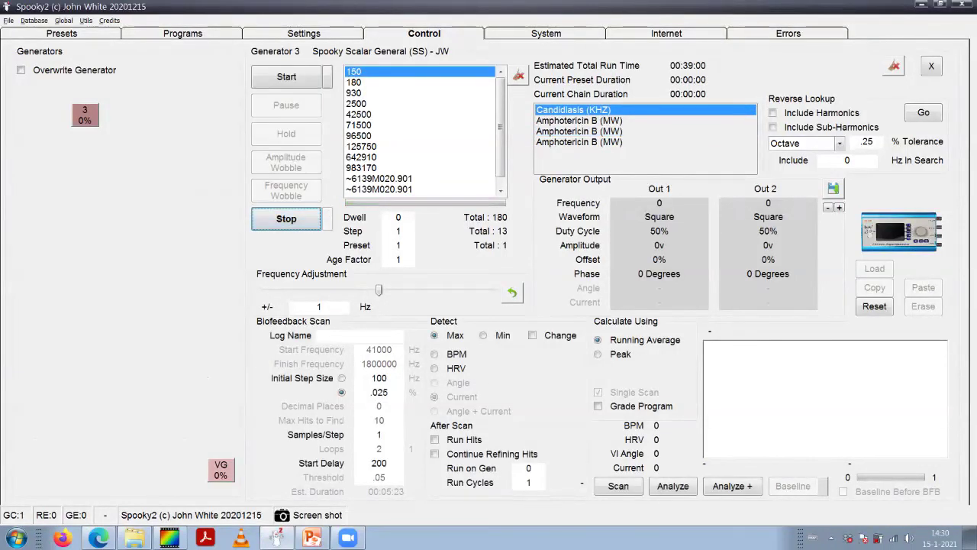
# - Extend the candida program search to all databases
pyautogui.click(182, 33)
pyautogui.doubleClick(29, 62)
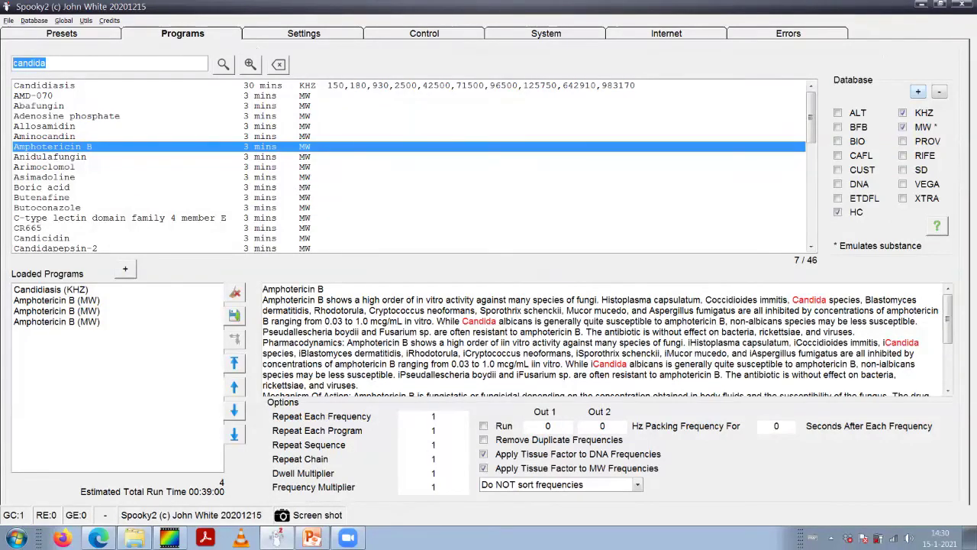
pyautogui.click(917, 92)
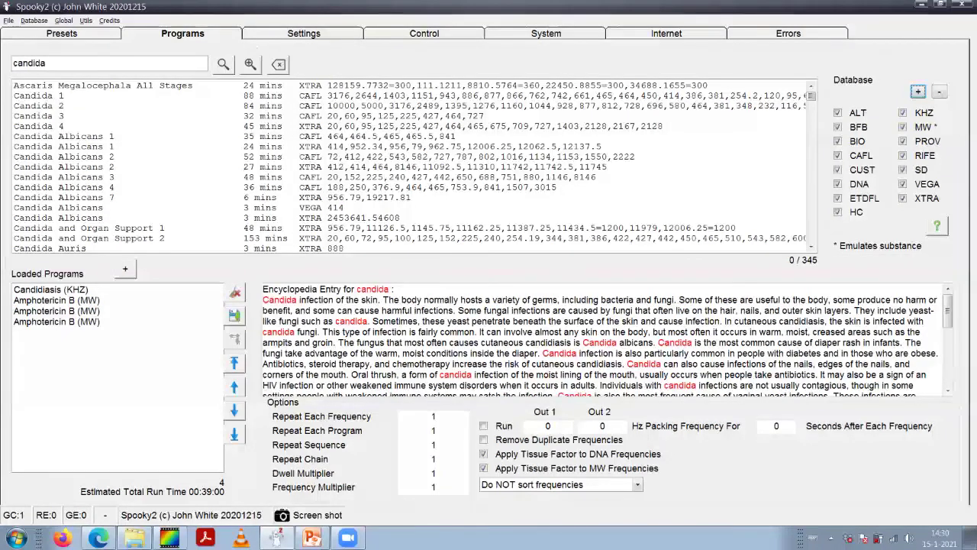
# - Examine the Candida 1 description and look through the candida programs found across all databases
pyautogui.click(61, 96)
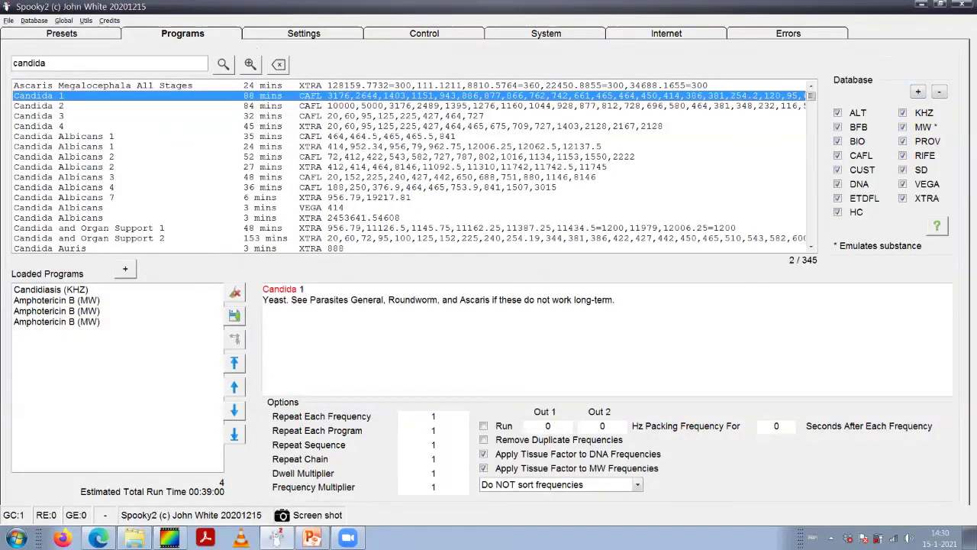
pyautogui.scroll(-15, 415, 167)
pyautogui.scroll(-10, 414, 167)
pyautogui.scroll(-10, 414, 167)
pyautogui.scroll(-10, 415, 167)
pyautogui.scroll(-10, 415, 166)
pyautogui.scroll(-10, 415, 166)
pyautogui.scroll(-10, 415, 167)
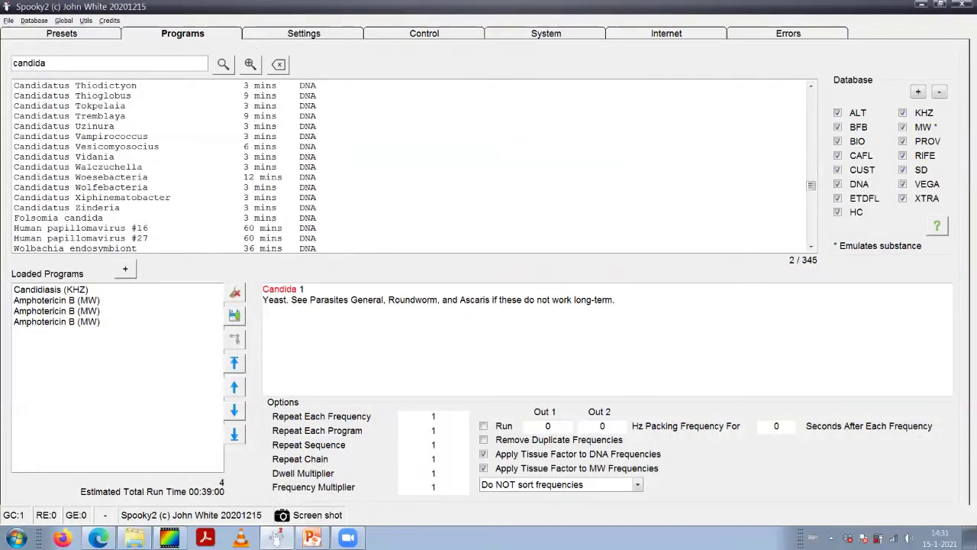
pyautogui.scroll(10, 415, 166)
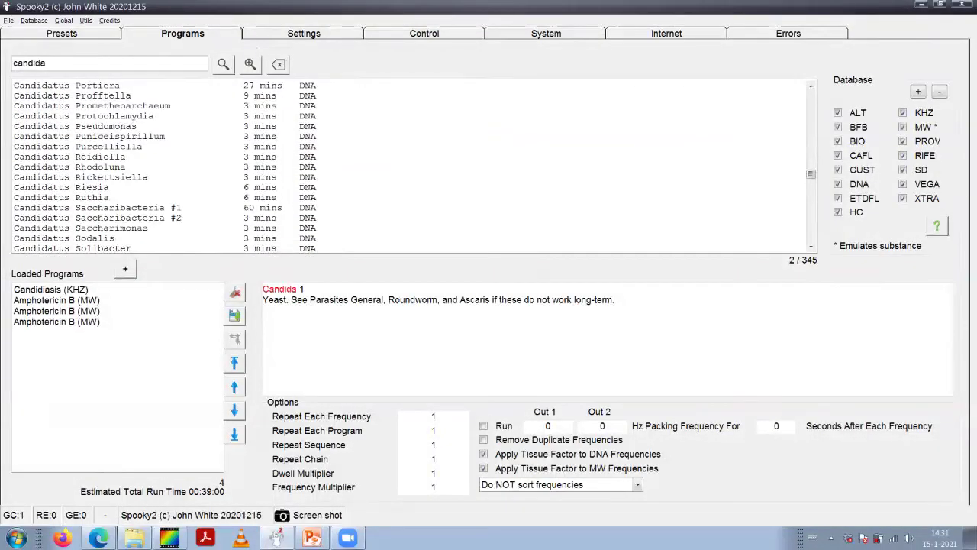
pyautogui.scroll(15, 415, 166)
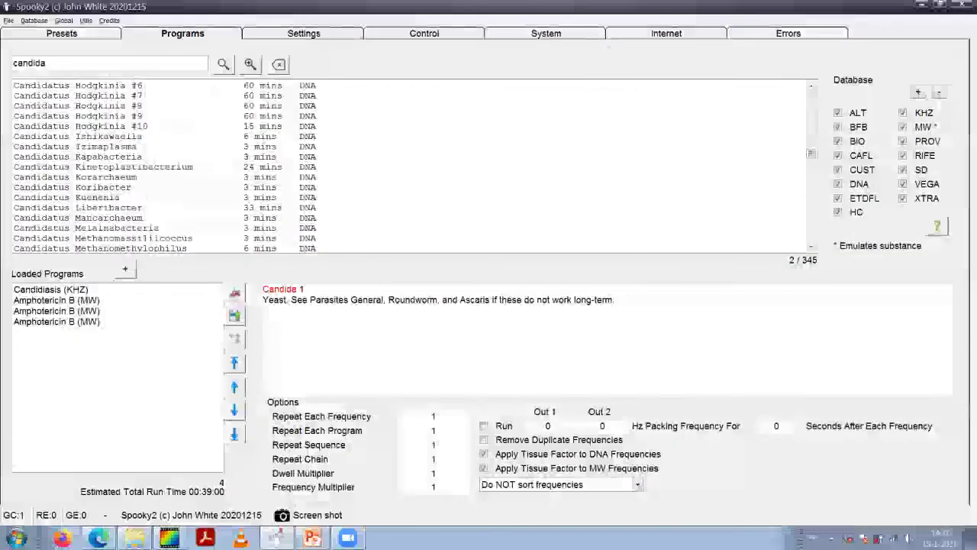
pyautogui.scroll(15, 415, 167)
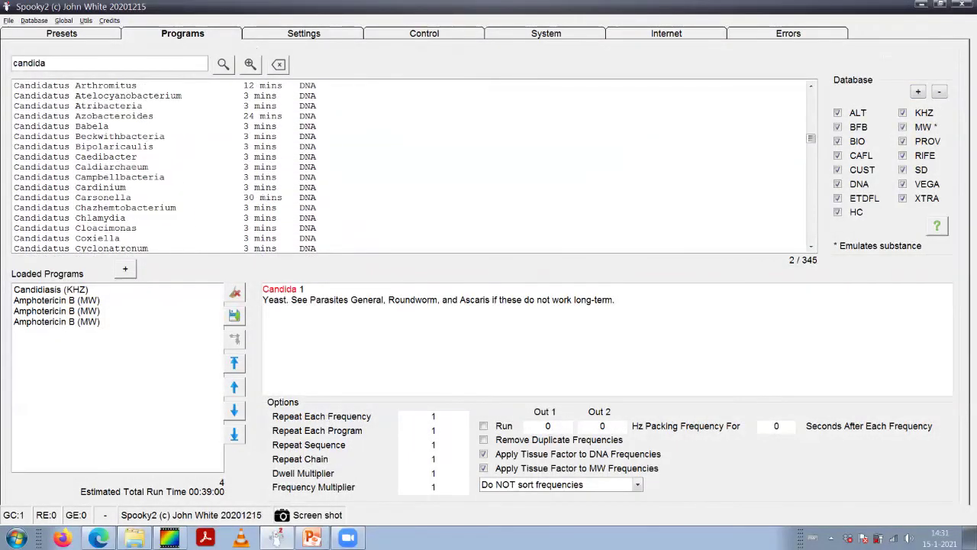
# - Search all program databases for trichophyton
pyautogui.click(108, 62)
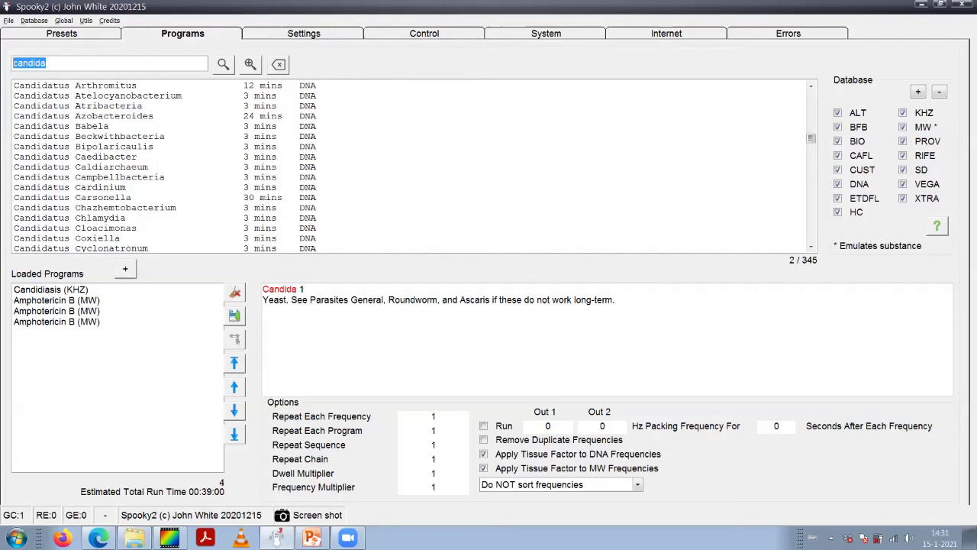
pyautogui.write('trichophyton')
pyautogui.press('Return')
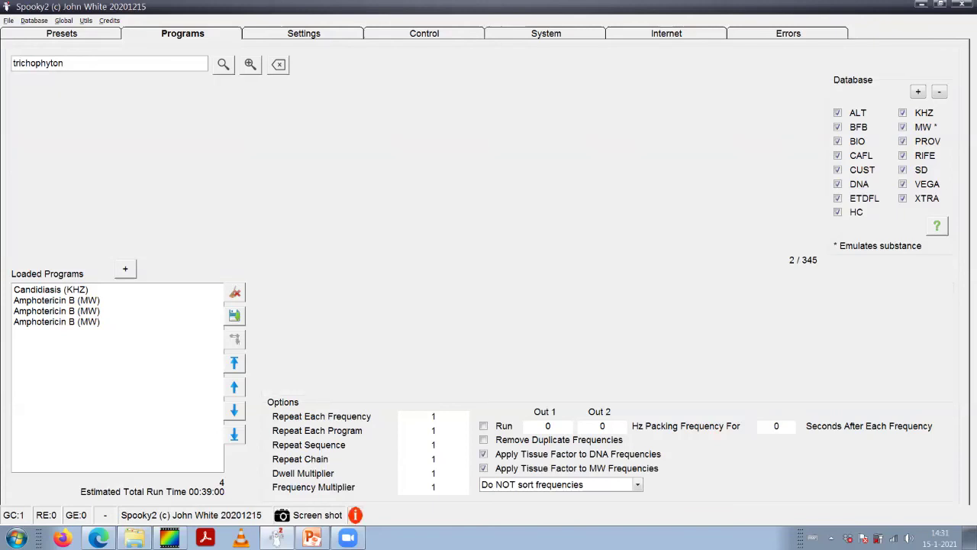
pyautogui.press('Return')
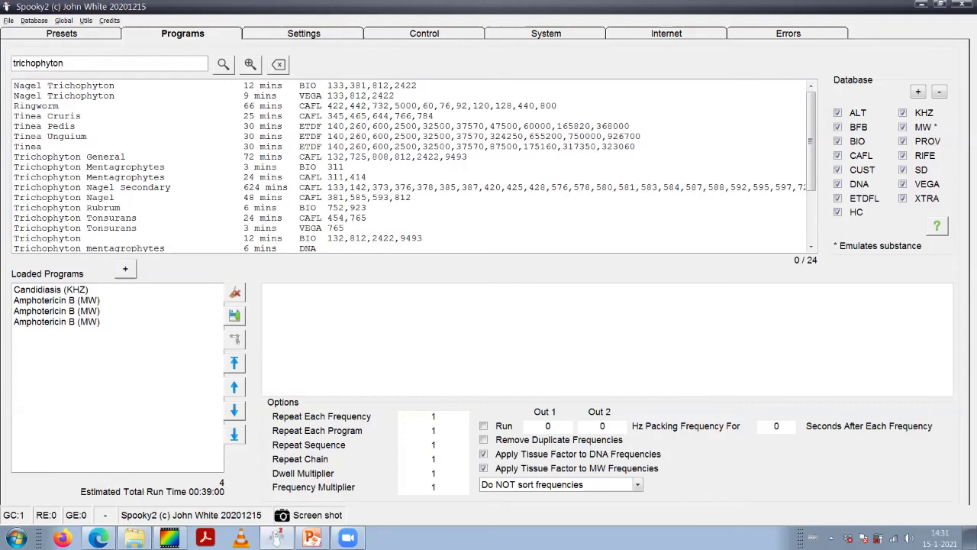
# - Review the Trichophyton General and Trichophyton Rubrum descriptions, and add Trichophyton Rubrum (BIO) to the loaded programs
pyautogui.click(68, 157)
pyautogui.scroll(-1, 414, 166)
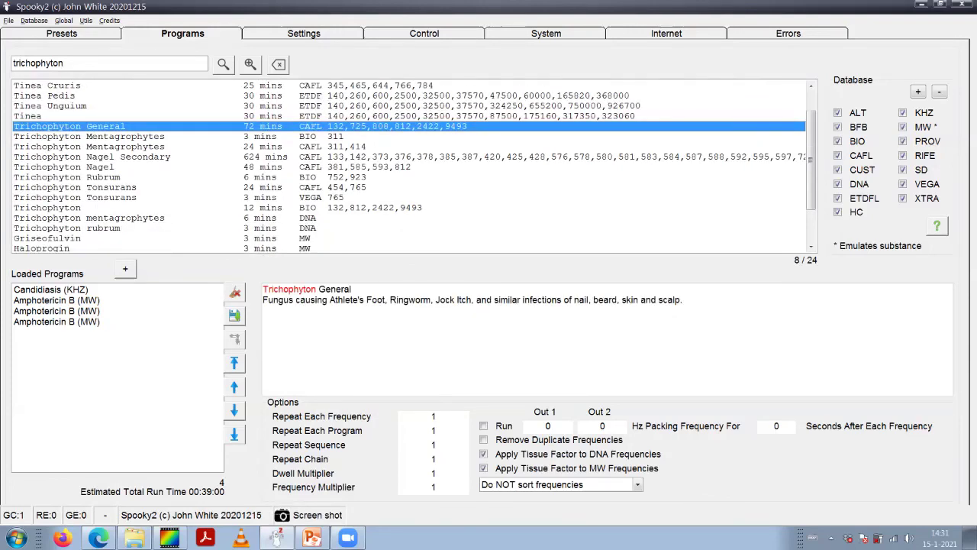
pyautogui.click(66, 177)
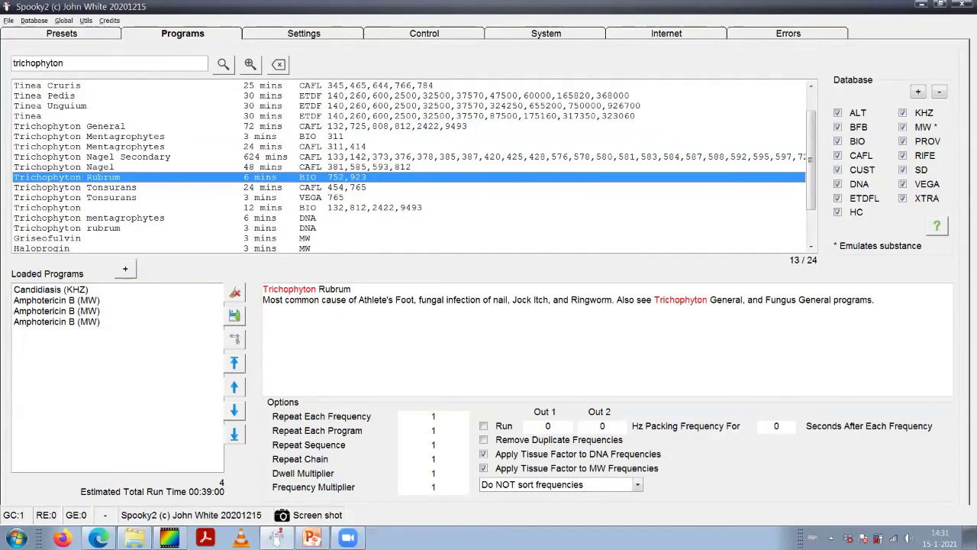
pyautogui.doubleClick(66, 177)
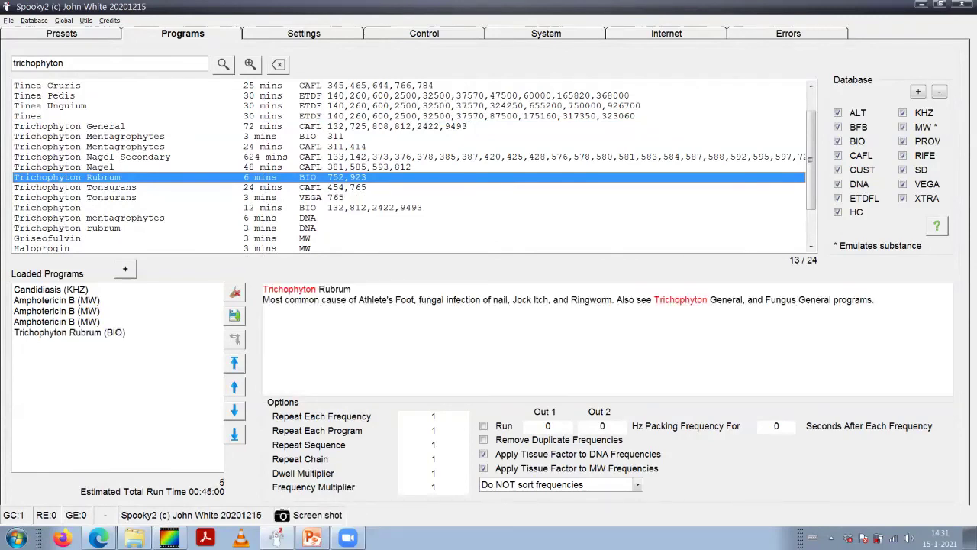
# - Remove the Candidiasis program and the three Amphotericin B programs from the loaded programs
pyautogui.doubleClick(46, 289)
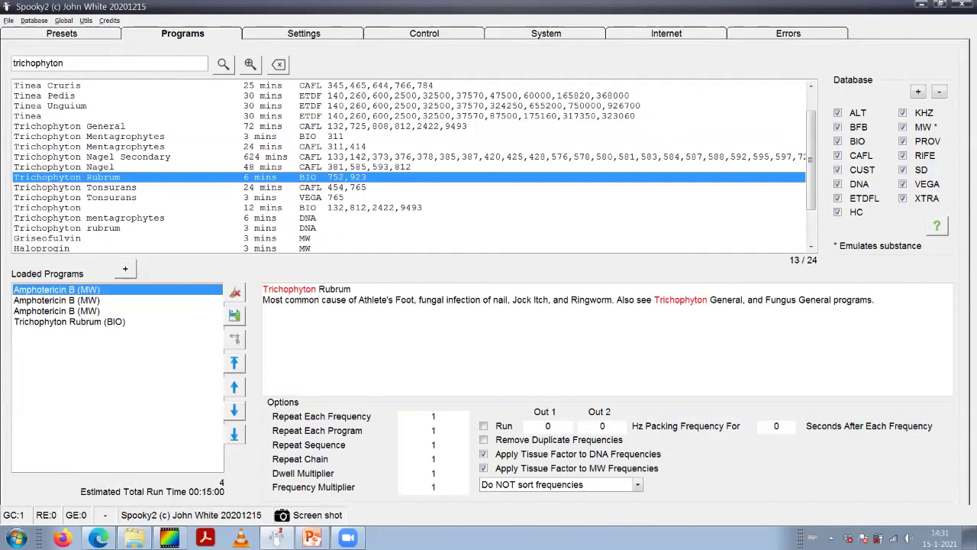
pyautogui.doubleClick(45, 289)
pyautogui.doubleClick(46, 290)
pyautogui.doubleClick(46, 289)
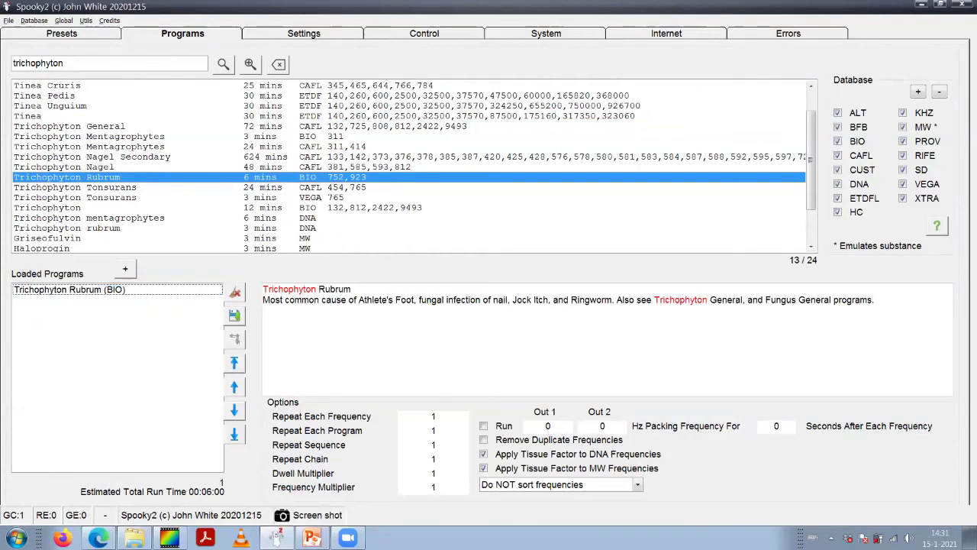
# - Add Trichophyton rubrum (DNA) to the loaded programs and look over the remaining MW substances
pyautogui.click(67, 228)
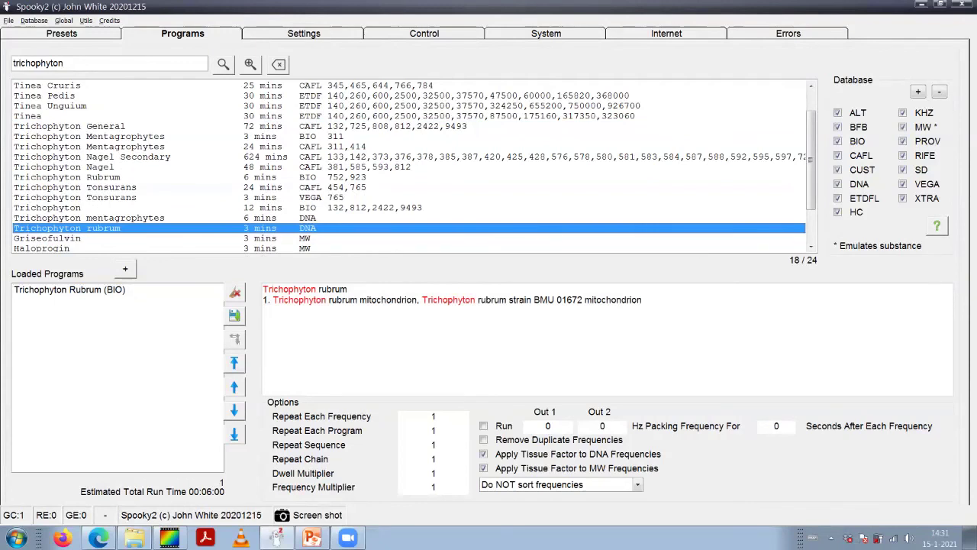
pyautogui.doubleClick(67, 228)
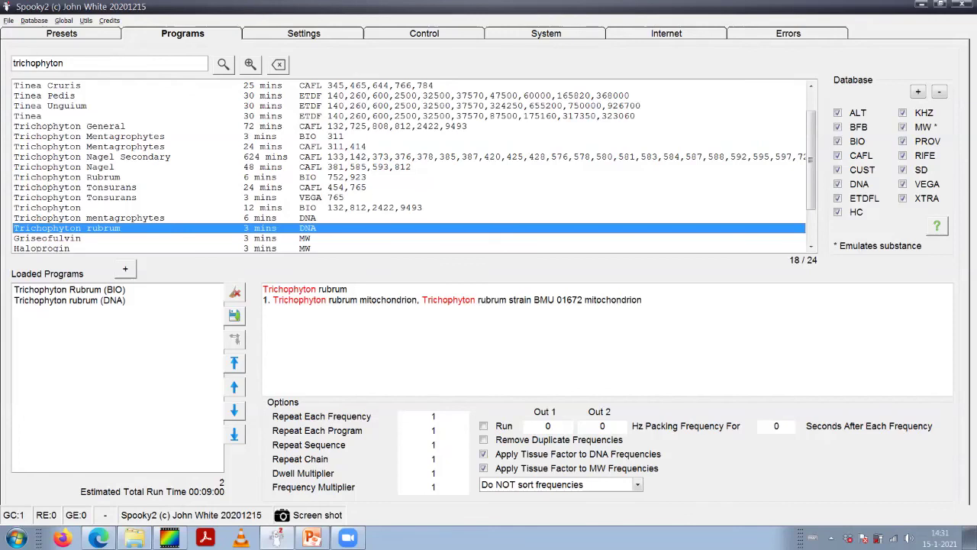
pyautogui.scroll(-2, 413, 165)
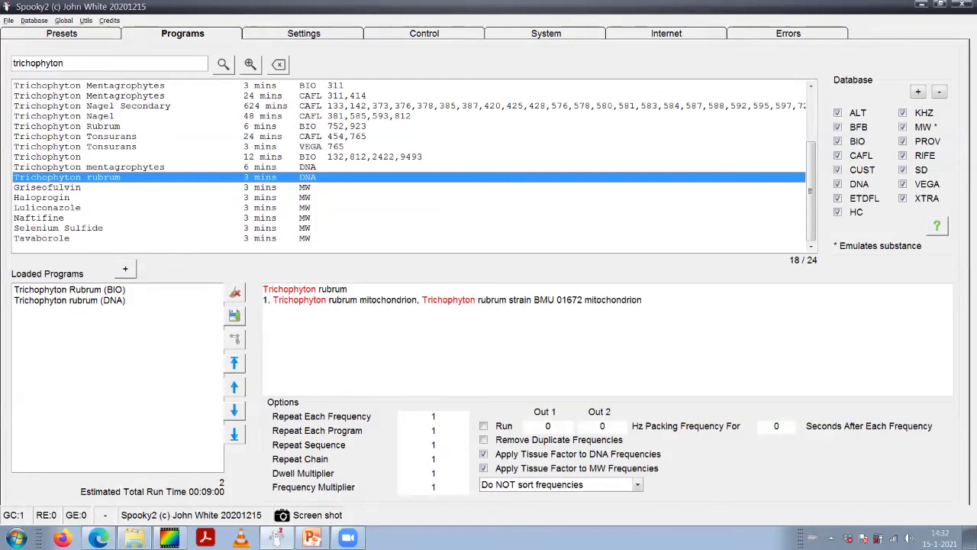
# - Load the Spooky Plasma Advanced (P) - JW preset from the Plasma folder of the Shell (Empty) Presets
pyautogui.click(61, 33)
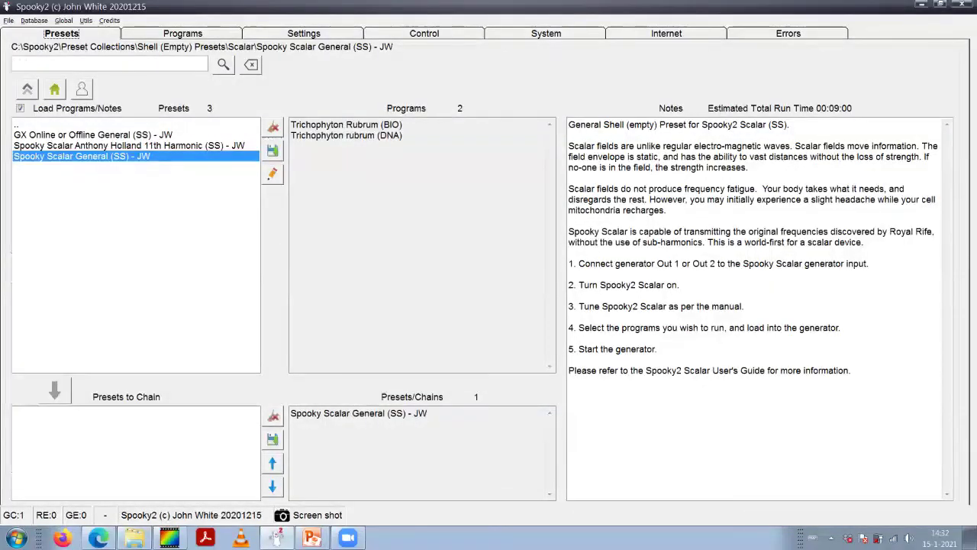
pyautogui.click(54, 89)
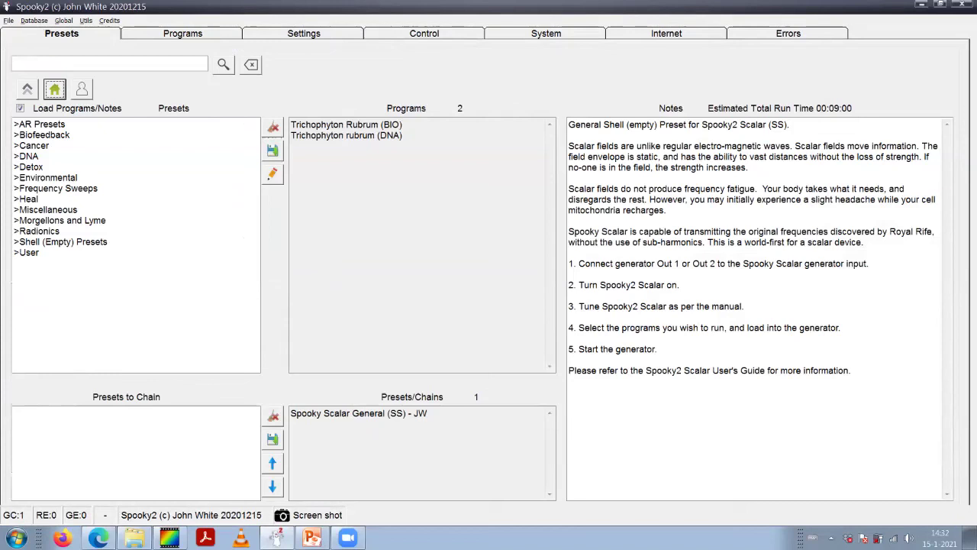
pyautogui.click(63, 241)
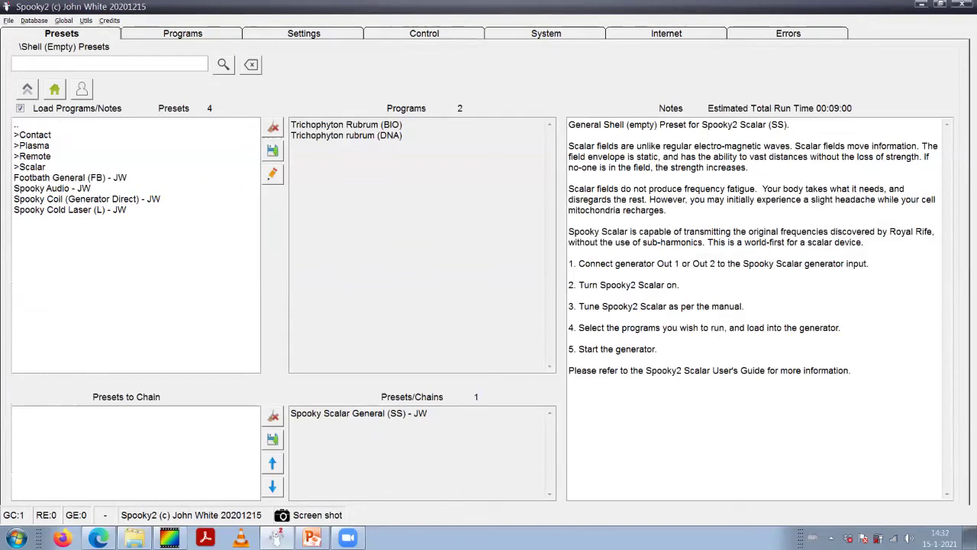
pyautogui.click(33, 145)
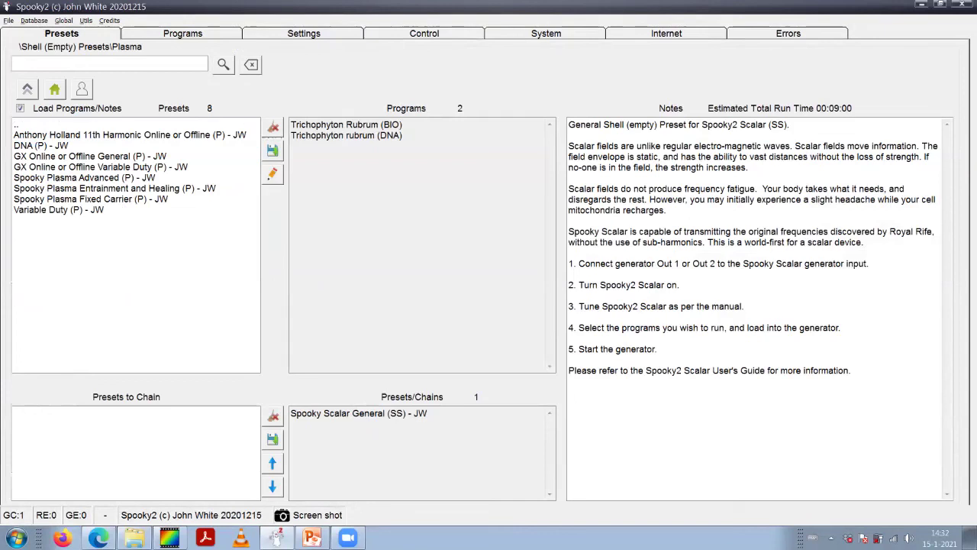
pyautogui.click(84, 177)
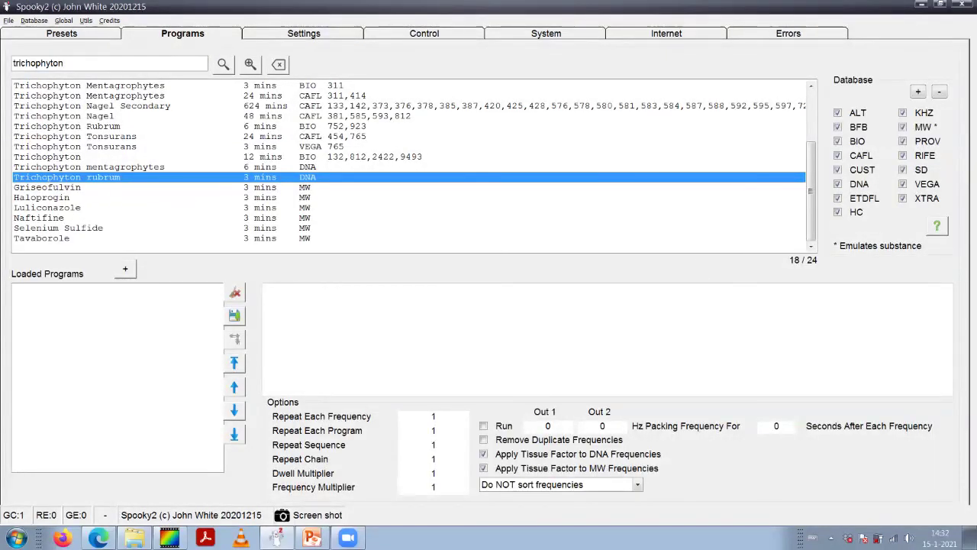
# - Add Trichophyton Rubrum (BIO) and Trichophyton rubrum (DNA) to the loaded programs of the plasma preset
pyautogui.doubleClick(38, 63)
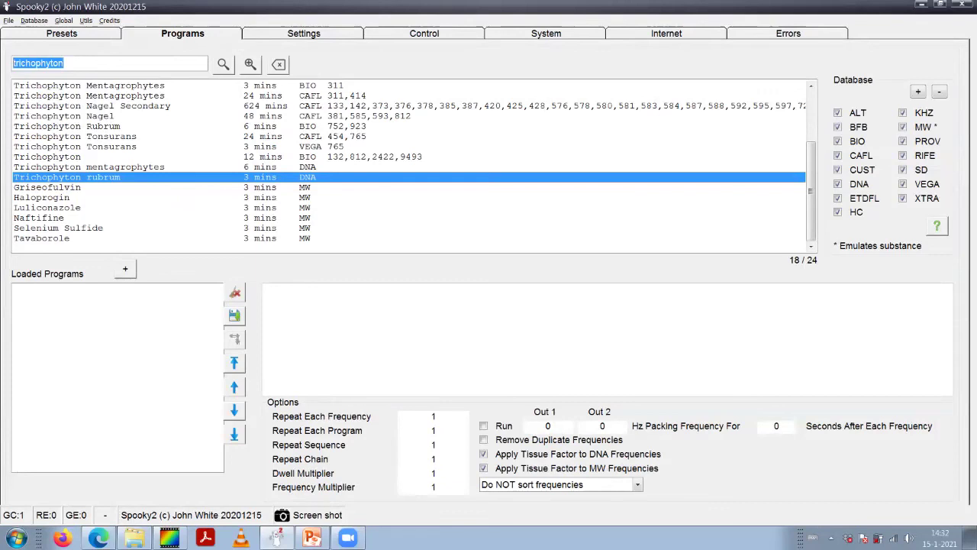
pyautogui.doubleClick(68, 126)
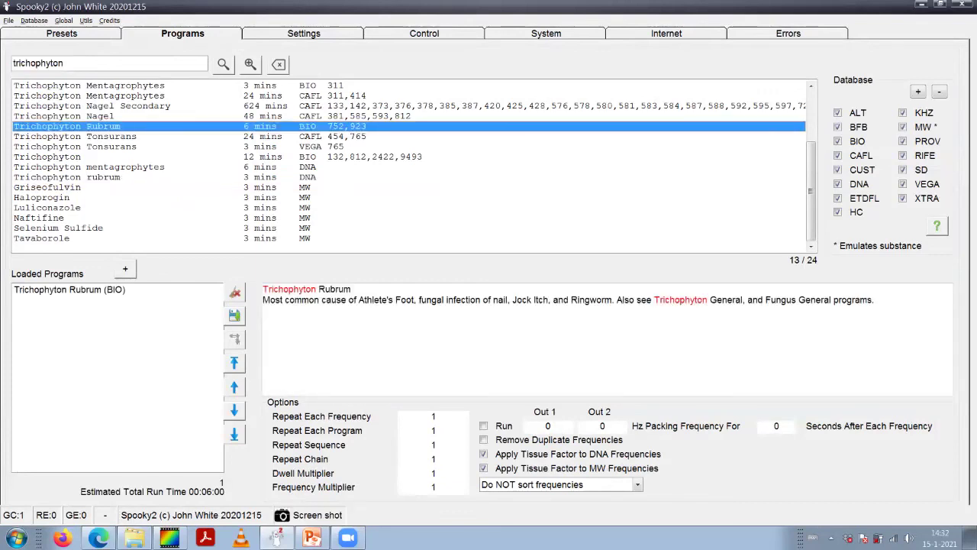
pyautogui.doubleClick(67, 177)
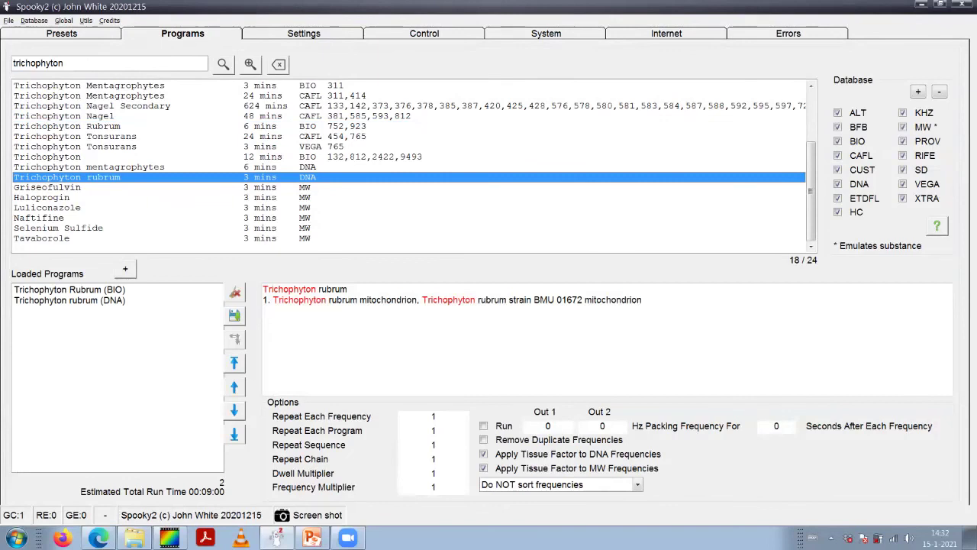
# - Search the program databases for mycosis and examine the results, including the Actinomycosis (CAFL) and NB-001 (MW) descriptions
pyautogui.moveTo(64, 63); pyautogui.dragTo(12, 63)
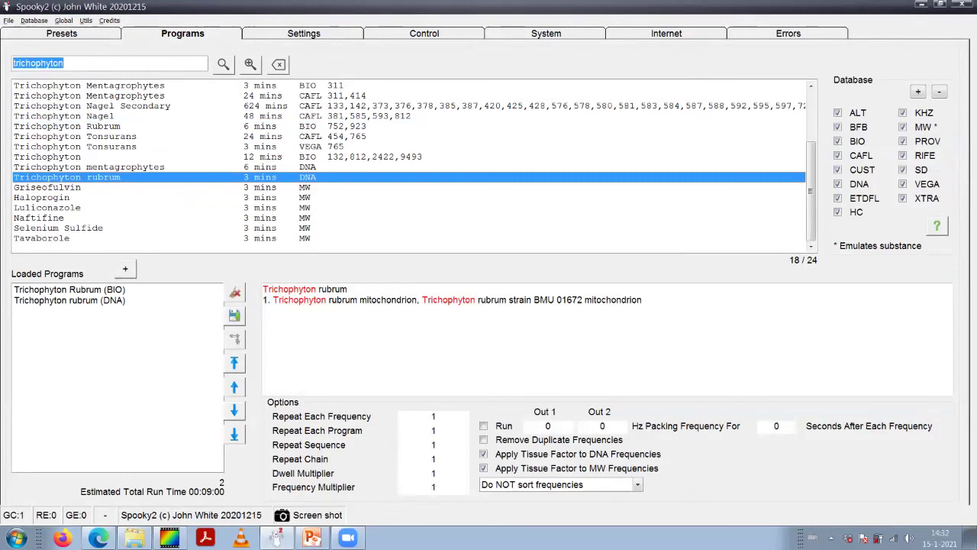
pyautogui.write('mycosis')
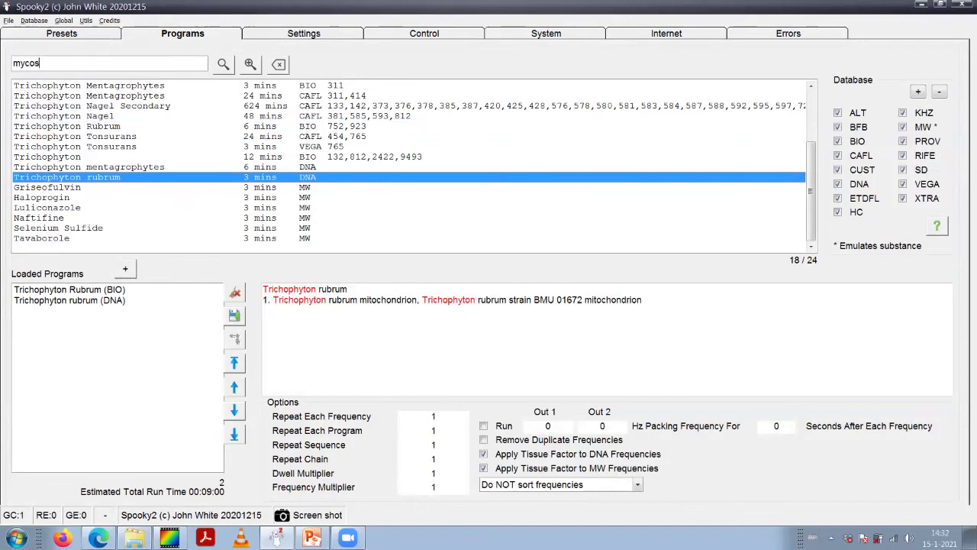
pyautogui.press('Return')
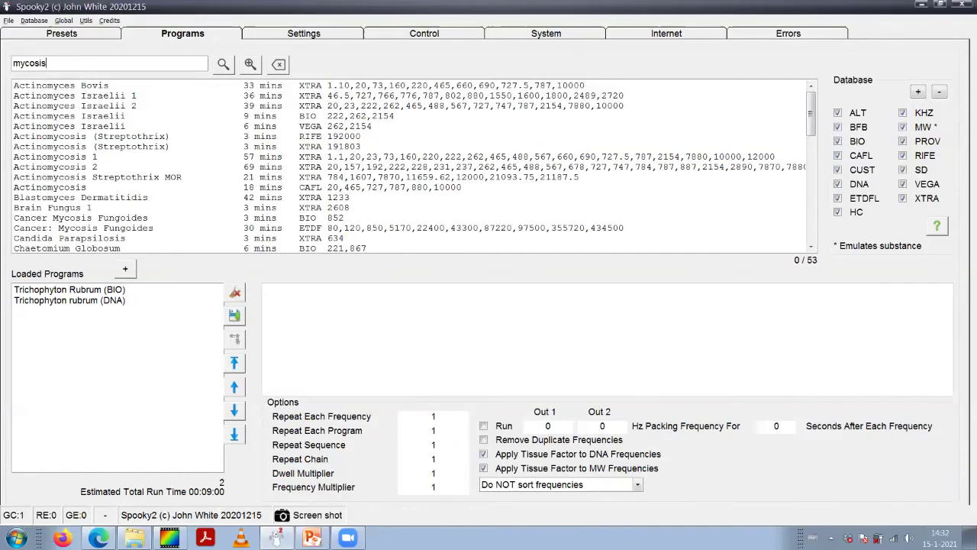
pyautogui.click(409, 188)
pyautogui.scroll(-4, 409, 166)
pyautogui.scroll(-4, 413, 166)
pyautogui.scroll(-4, 412, 167)
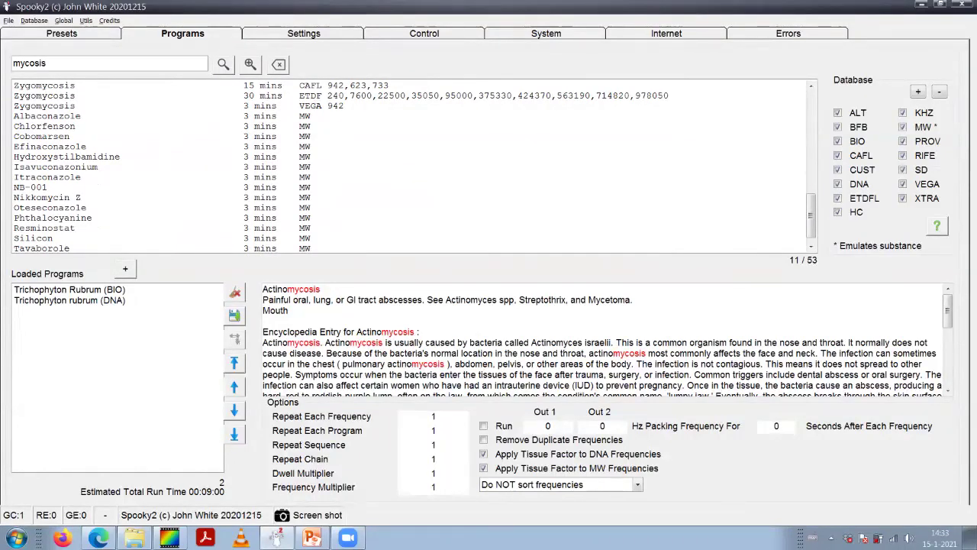
pyautogui.click(409, 187)
pyautogui.scroll(-1, 409, 187)
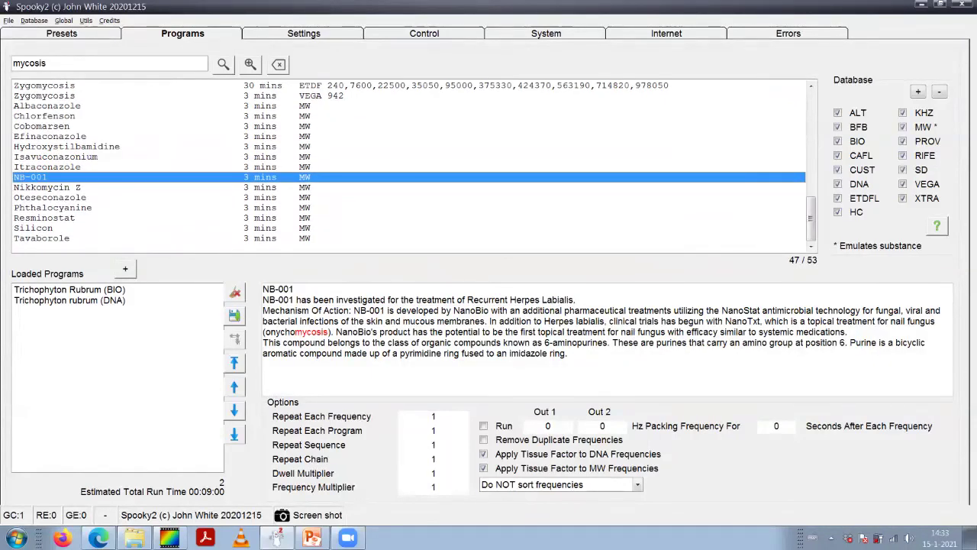
pyautogui.scroll(5, 413, 167)
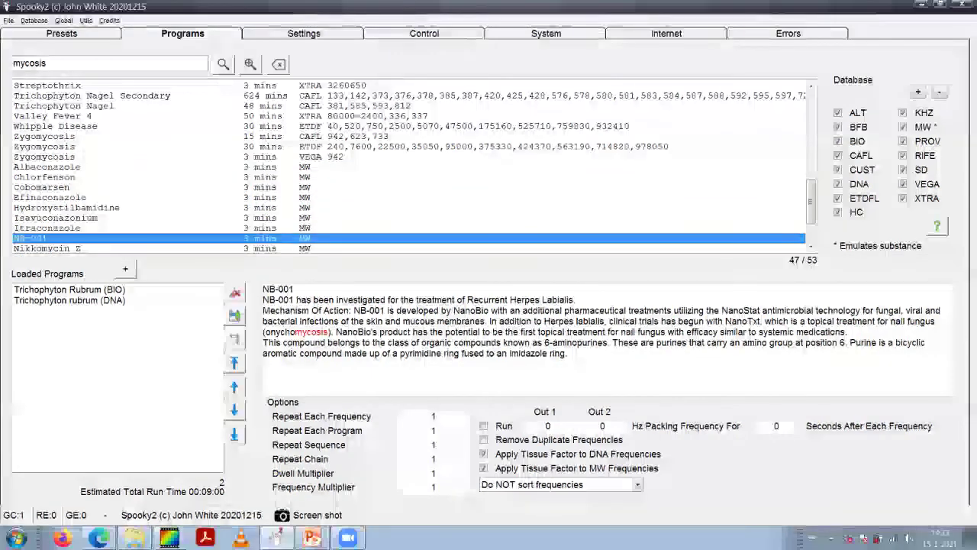
pyautogui.scroll(10, 412, 166)
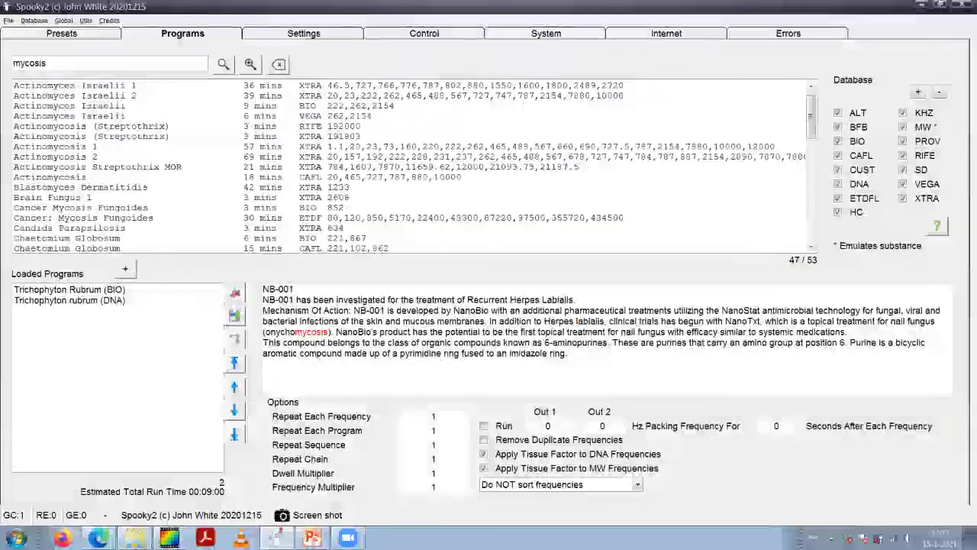
pyautogui.scroll(1, 413, 166)
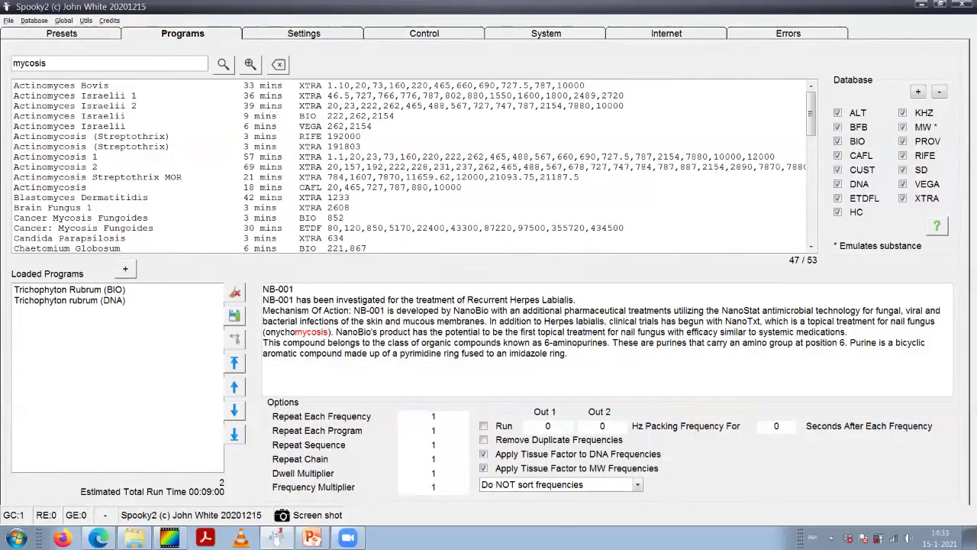
# - Load the Universal Square H-Bomb (R) - EV preset from the Remote folder of the Shell (Empty) Presets
pyautogui.click(61, 33)
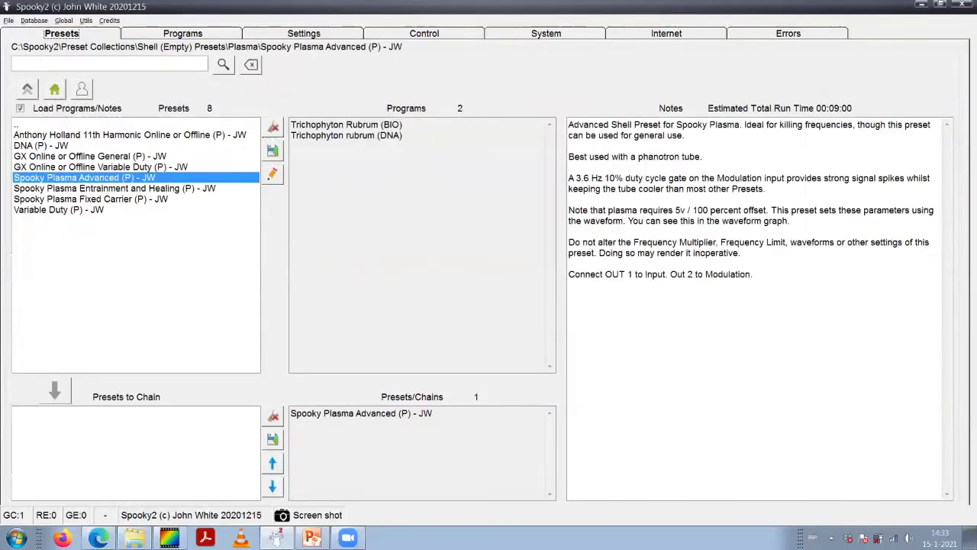
pyautogui.click(54, 89)
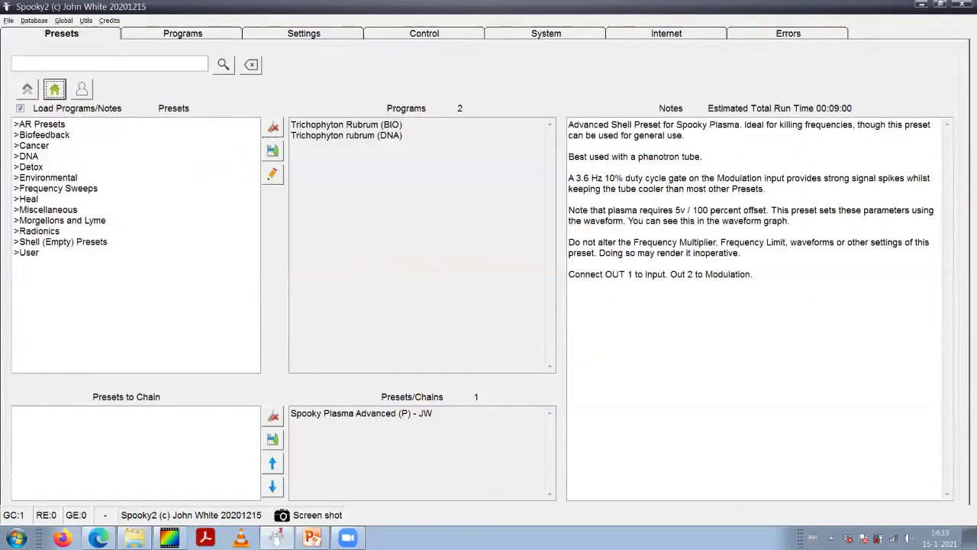
pyautogui.click(60, 241)
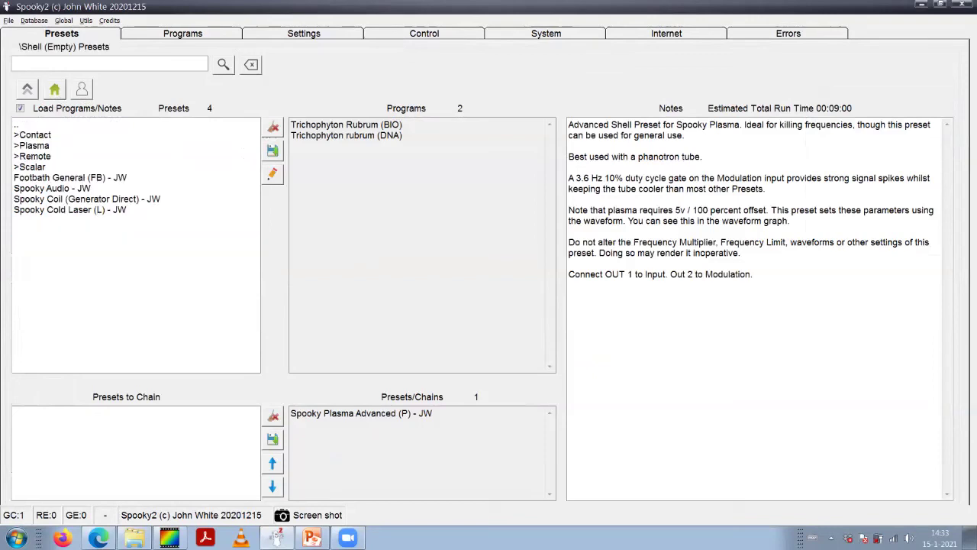
pyautogui.click(35, 155)
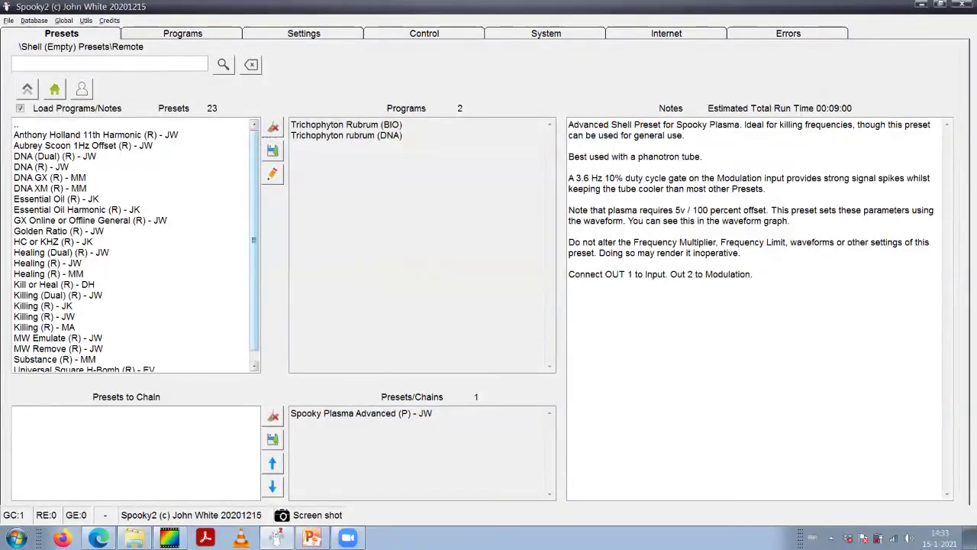
pyautogui.moveTo(254, 239); pyautogui.dragTo(254, 249)
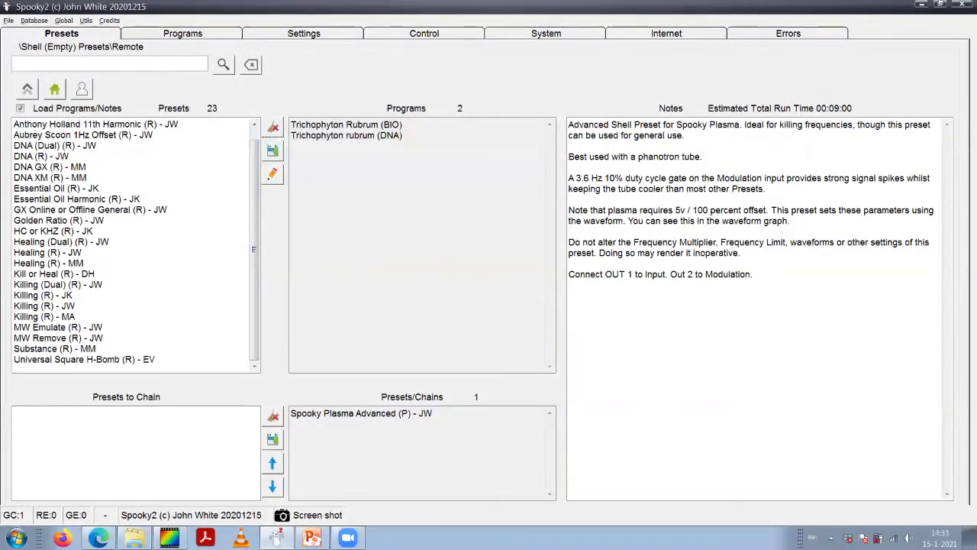
pyautogui.click(84, 358)
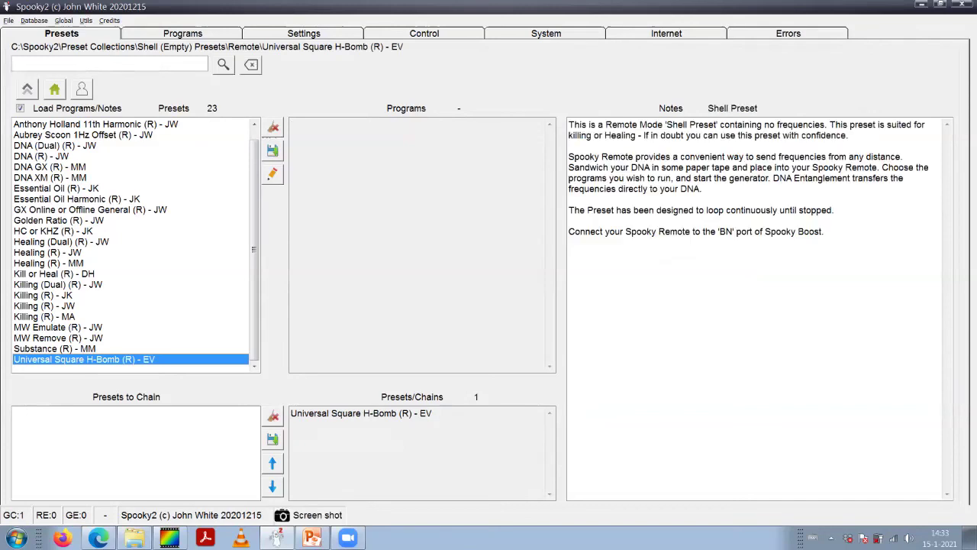
# - Set the preset's Harmonic Wobble to +-.02% Feathering
pyautogui.click(303, 33)
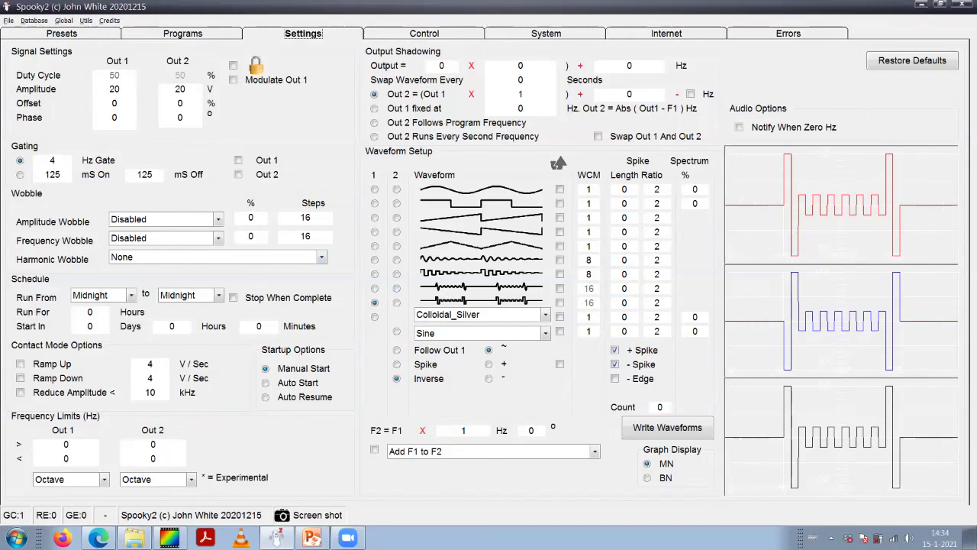
pyautogui.doubleClick(114, 88)
pyautogui.click(229, 257)
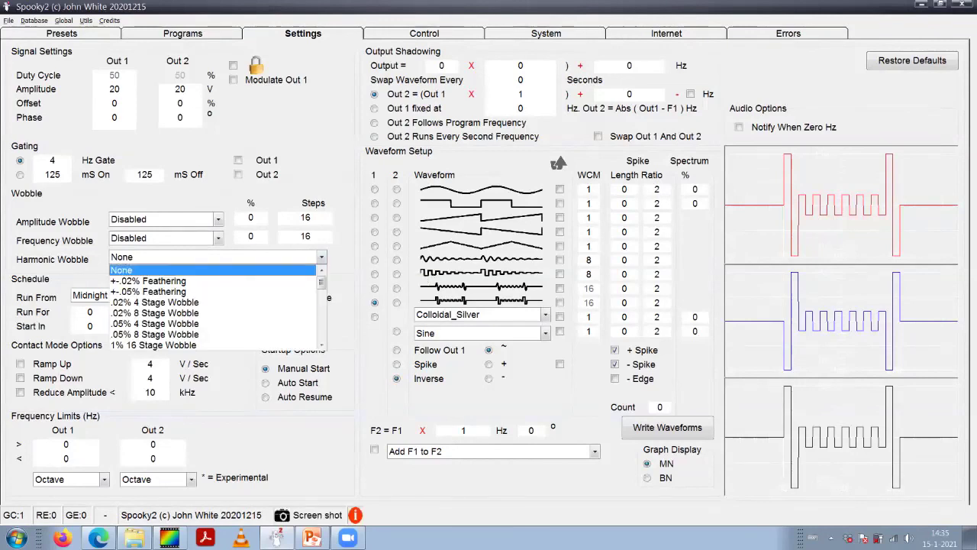
pyautogui.press('Down')
pyautogui.press('Return')
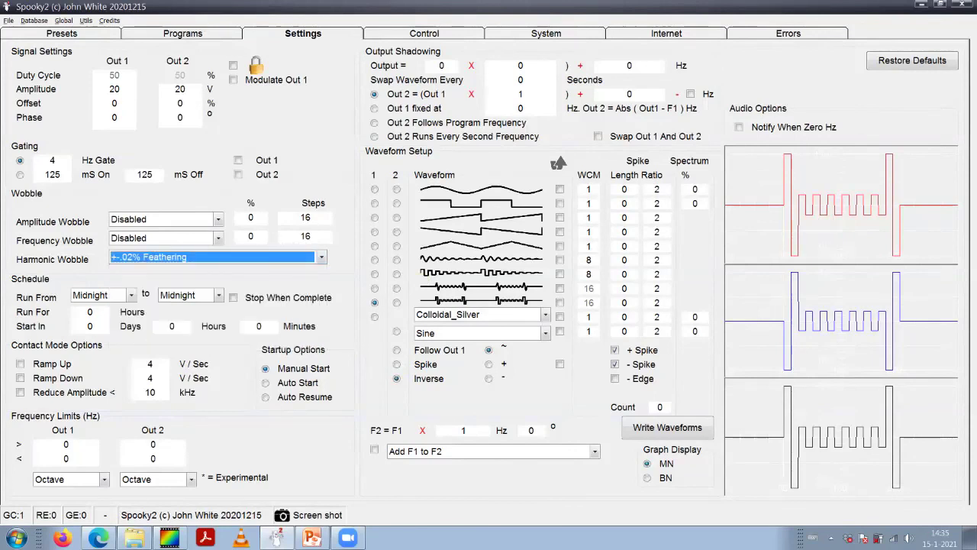
# - Look over the mycosis programs, including Cancer: Mycosis Fungoides, and search the program databases for nail
pyautogui.click(182, 32)
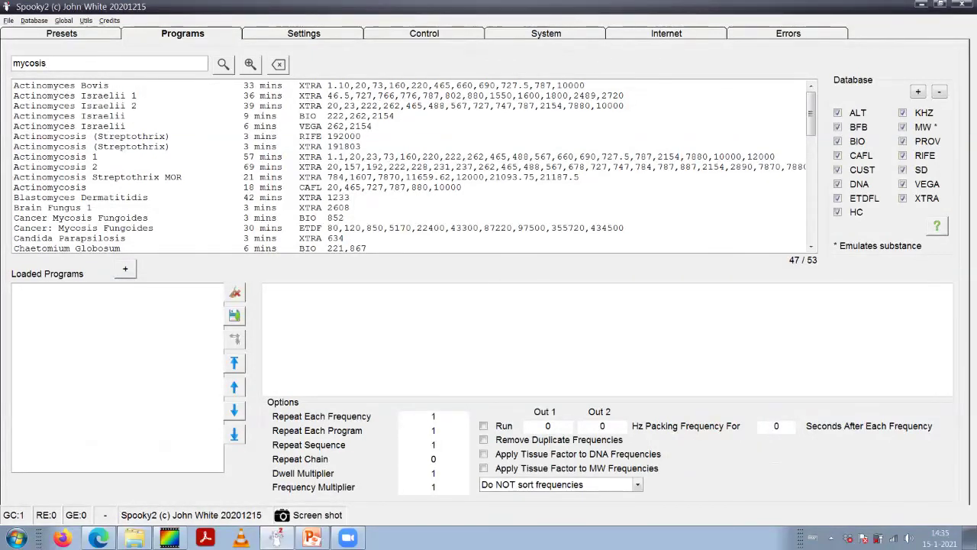
pyautogui.click(82, 228)
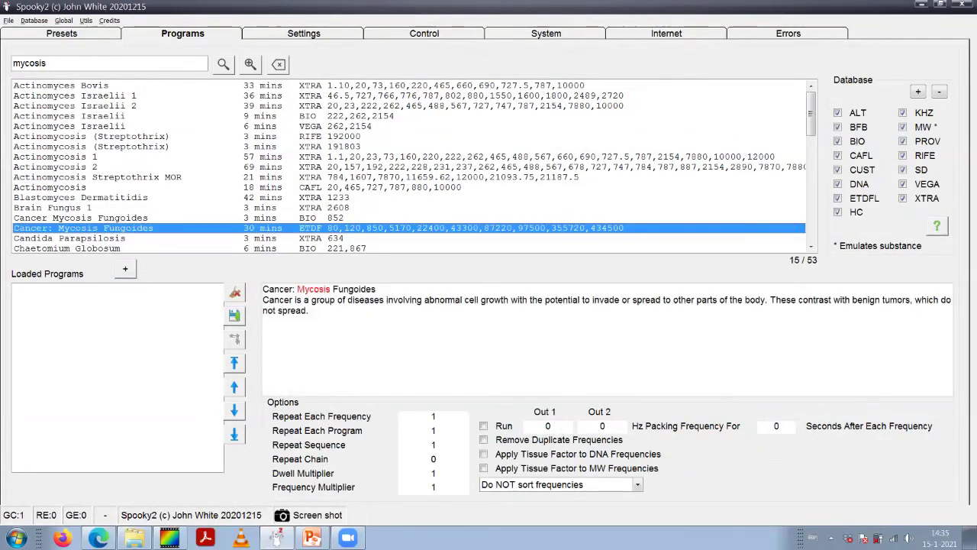
pyautogui.scroll(-4, 409, 165)
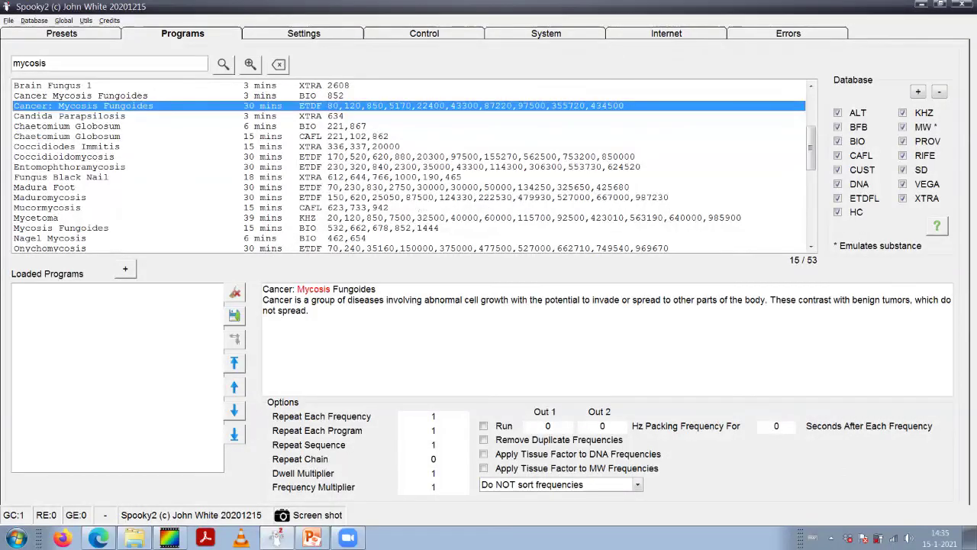
pyautogui.doubleClick(40, 63)
pyautogui.write('nail')
pyautogui.press('Return')
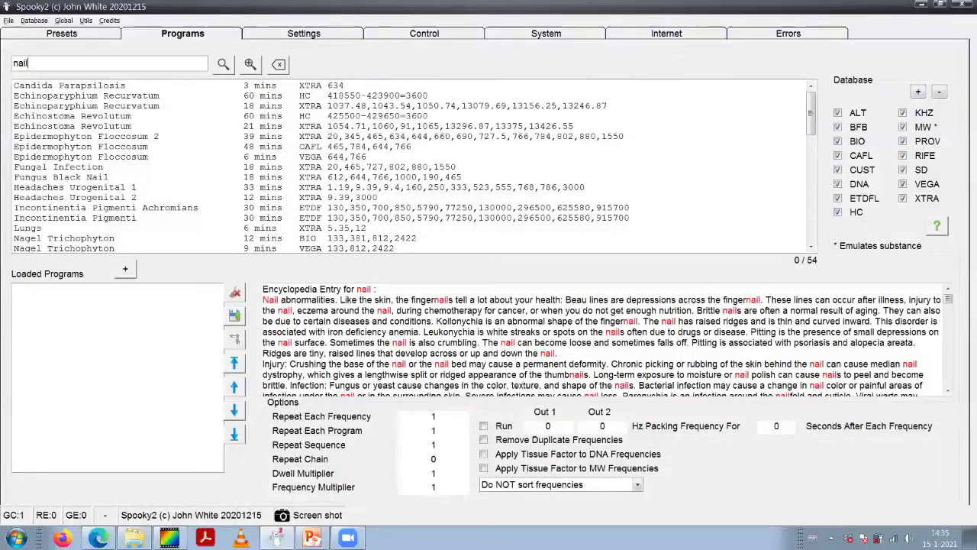
# - Check the Headaches Urogenital 1 and Echinostoma Revolutum descriptions, and add Echinoparyphium Recurvatum (HC) to the loaded programs
pyautogui.click(74, 187)
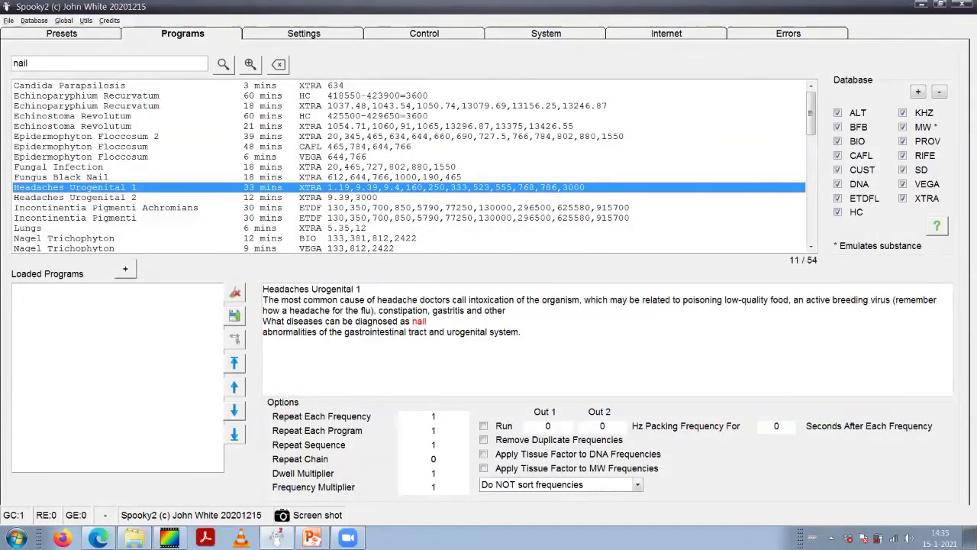
pyautogui.click(86, 96)
pyautogui.doubleClick(87, 95)
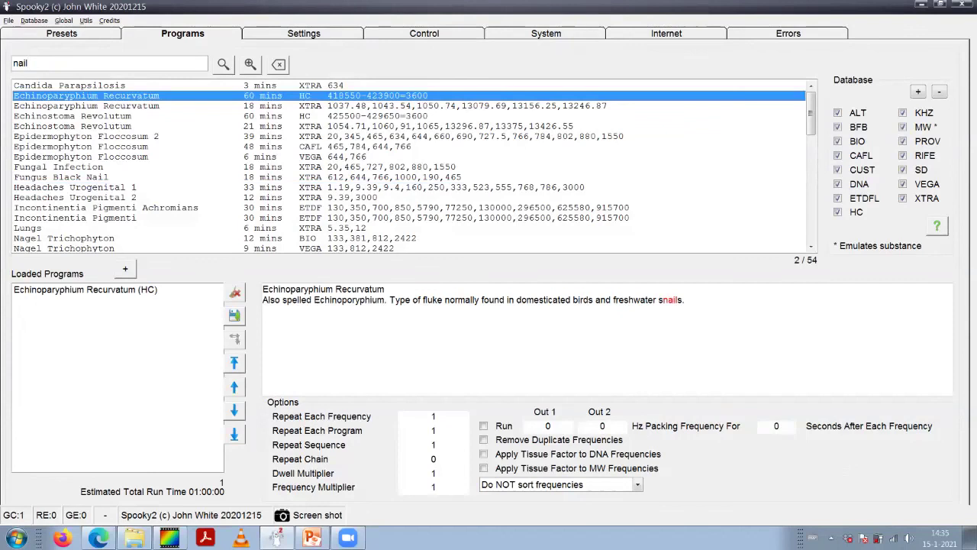
pyautogui.click(72, 115)
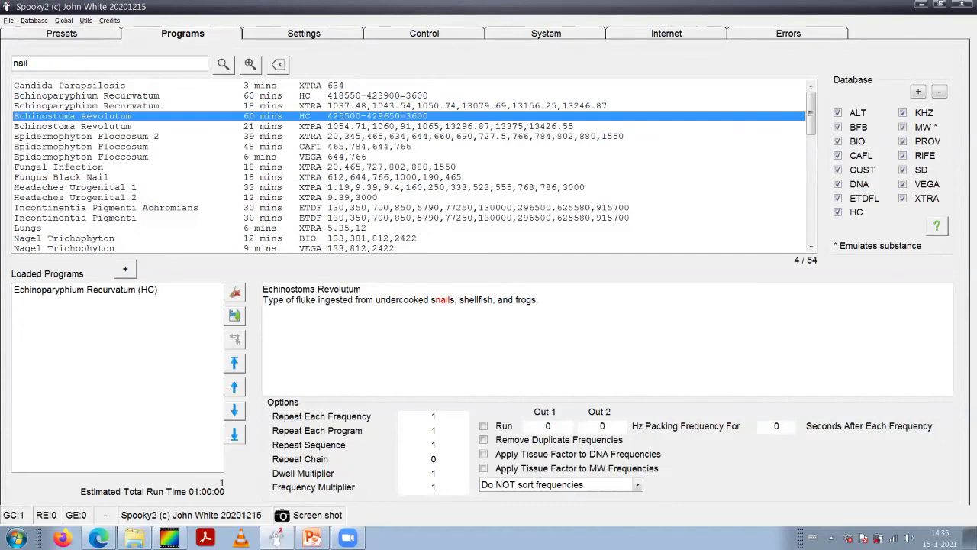
# - Examine the descriptions of the nail search results one by one from Echinostoma Revolutum to Incontinentia Pigmenti
pyautogui.moveTo(449, 300); pyautogui.dragTo(423, 300)
pyautogui.press('Down')
pyautogui.press('Down')
pyautogui.press('Down')
pyautogui.press('Down')
pyautogui.press('Down')
pyautogui.press('Down')
pyautogui.press('Down')
pyautogui.press('Down')
pyautogui.press('Down')
pyautogui.press('Down')
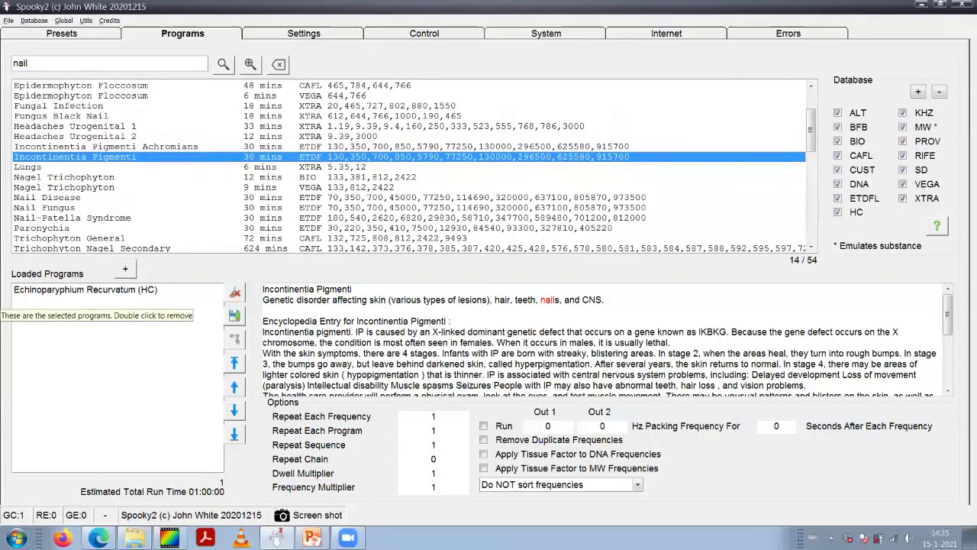
# - Remove Echinoparyphium Recurvatum (HC) from the loaded programs and read the Nagel Trichophyton (BIO) description
pyautogui.doubleClick(76, 290)
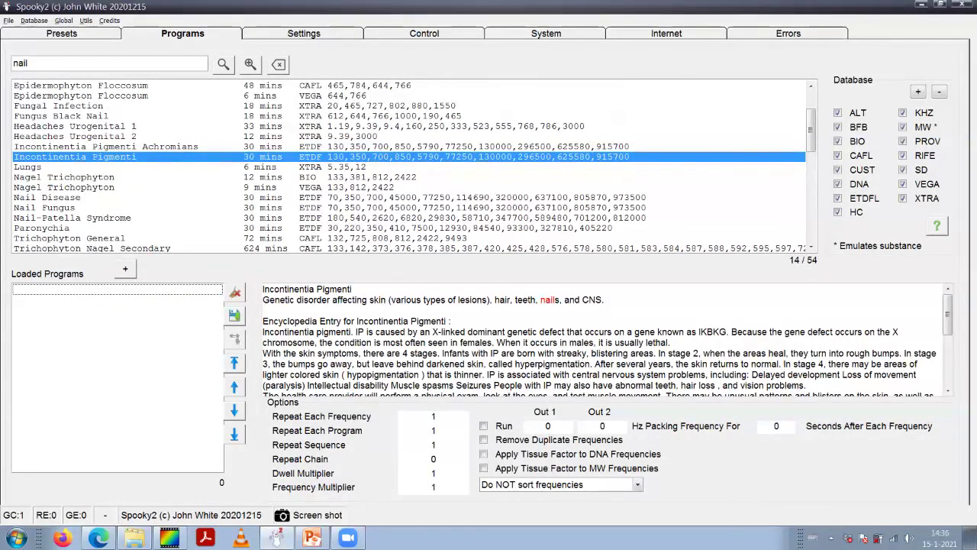
pyautogui.press('Down')
pyautogui.press('Down')
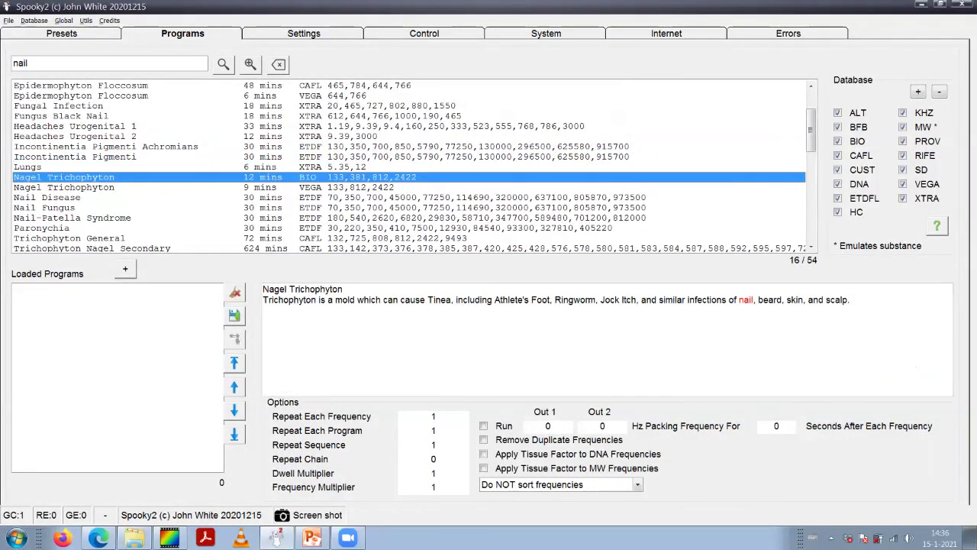
# - Add Nagel Trichophyton (BIO), Nagel Trichophyton (VEGA) and Nail Fungus (ETDF) to the loaded programs
pyautogui.press('Return')
pyautogui.press('Down')
pyautogui.press('Return')
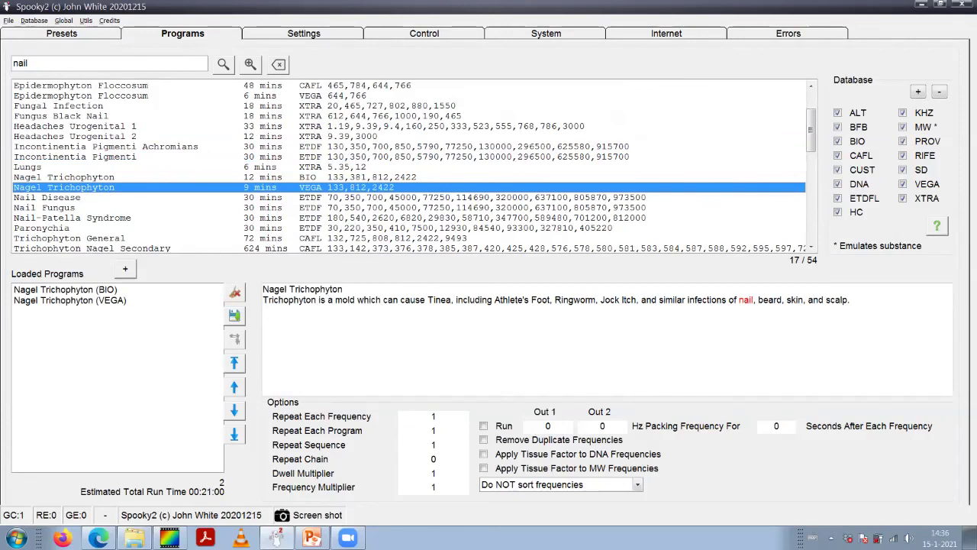
pyautogui.press('Down')
pyautogui.press('Down')
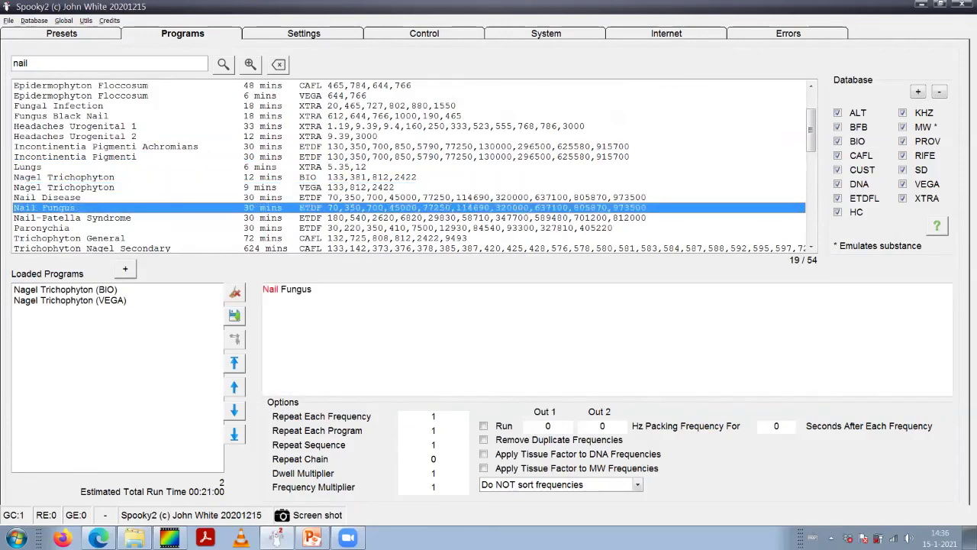
pyautogui.press('Return')
# - Add Trichophyton Rubrum (BIO) to the loaded programs and look through the rest of the nail search results
pyautogui.scroll(-5, 412, 167)
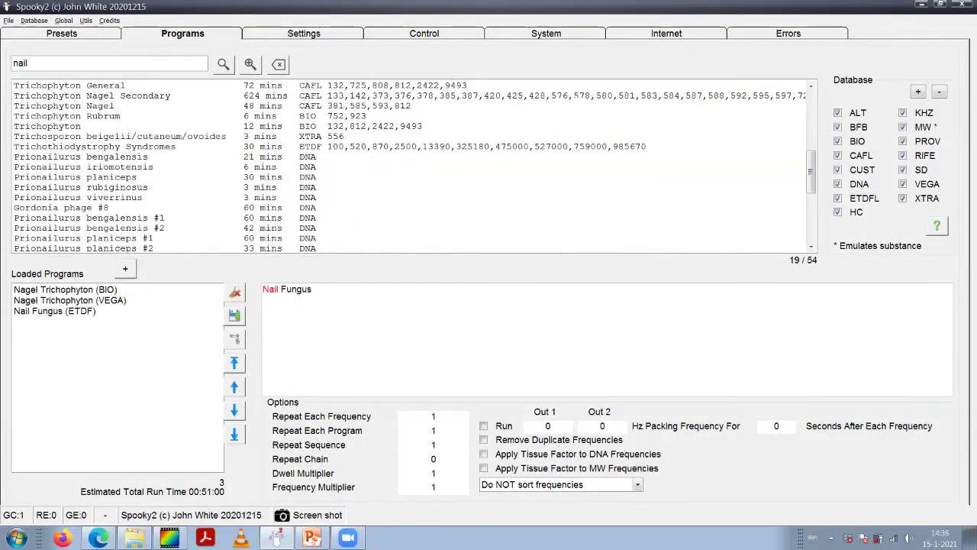
pyautogui.doubleClick(67, 116)
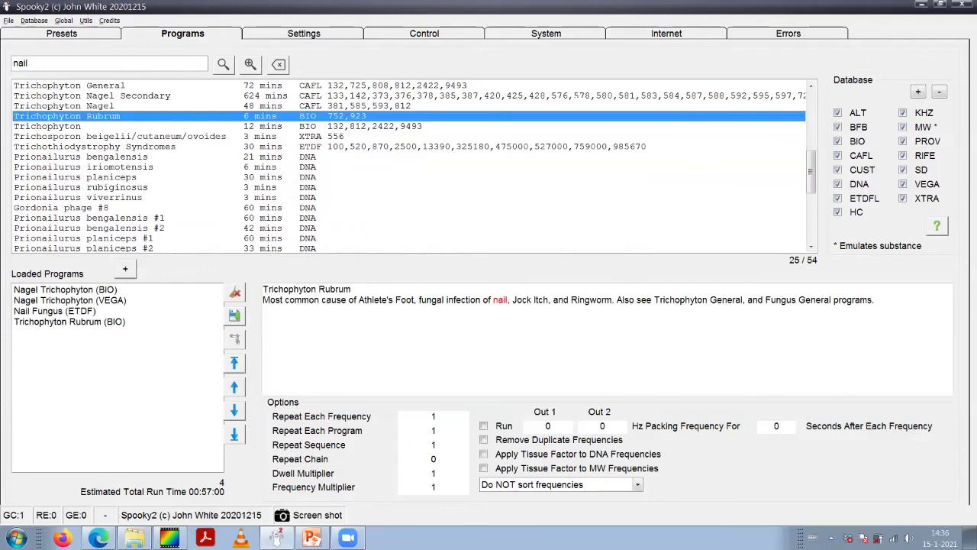
pyautogui.scroll(-6, 413, 167)
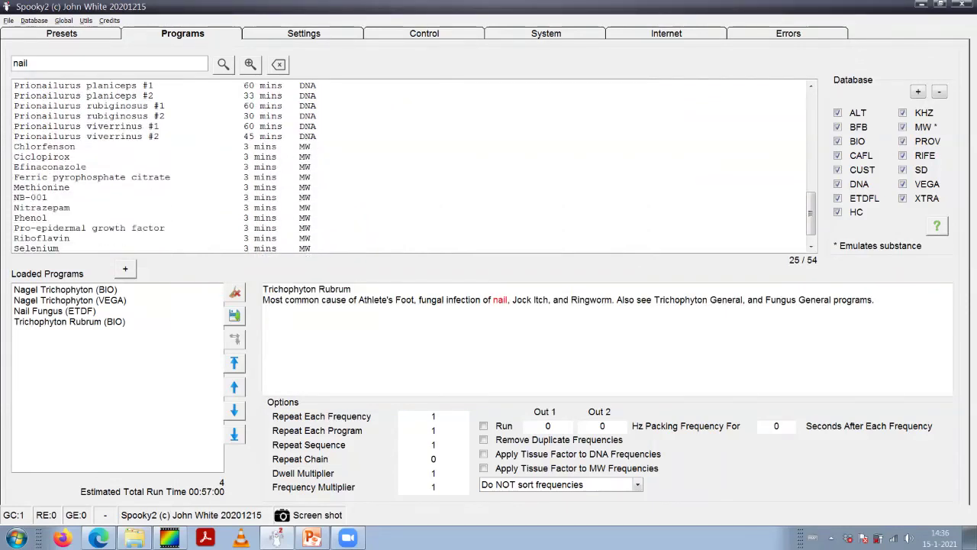
pyautogui.scroll(6, 412, 167)
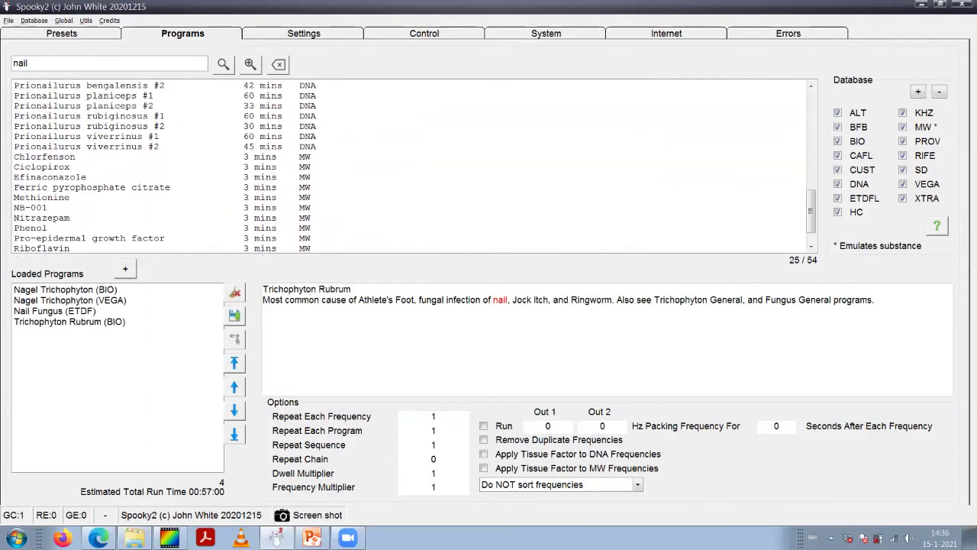
pyautogui.scroll(7, 412, 166)
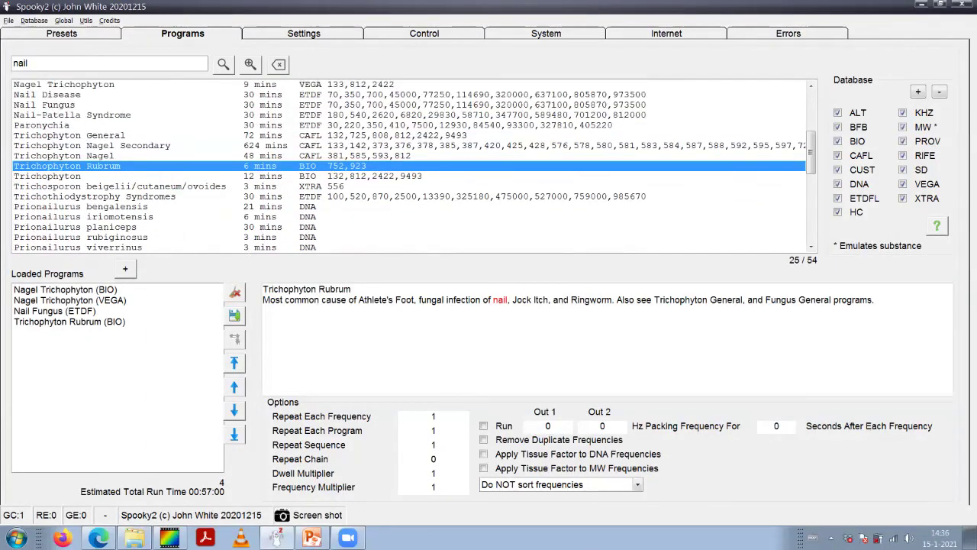
pyautogui.scroll(-3, 413, 166)
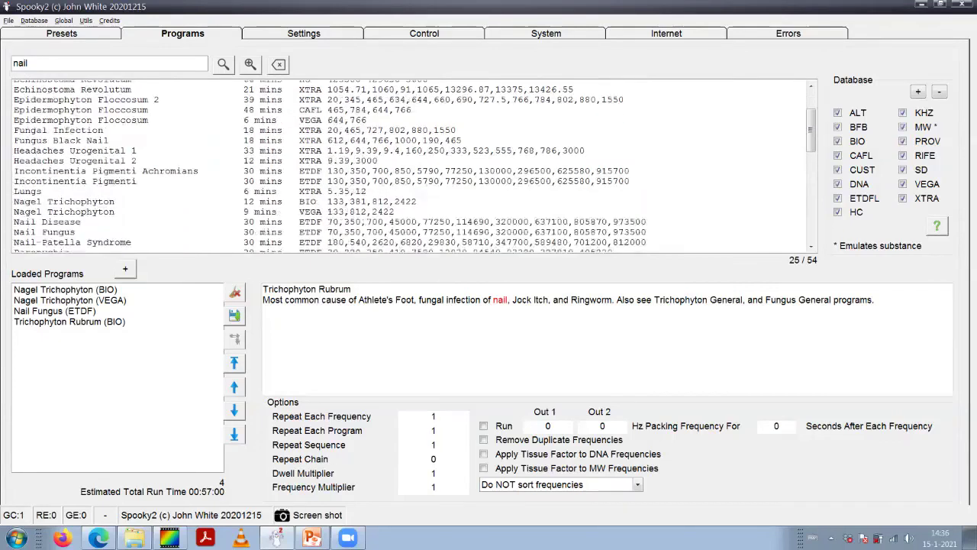
pyautogui.scroll(-2, 413, 167)
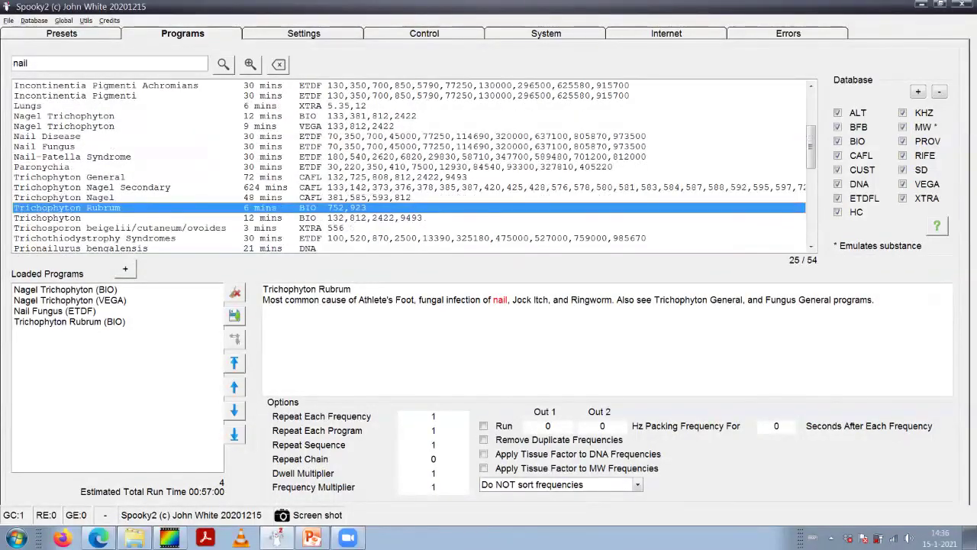
# - Search the program databases for onycho and add Onychomycosis (ETDF) to the loaded programs
pyautogui.doubleClick(21, 64)
pyautogui.write('onych')
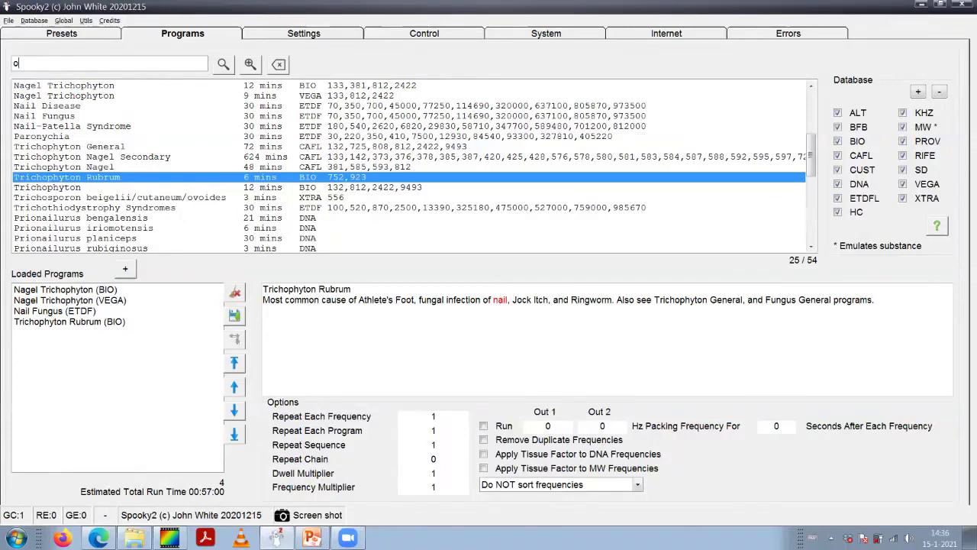
pyautogui.write('o')
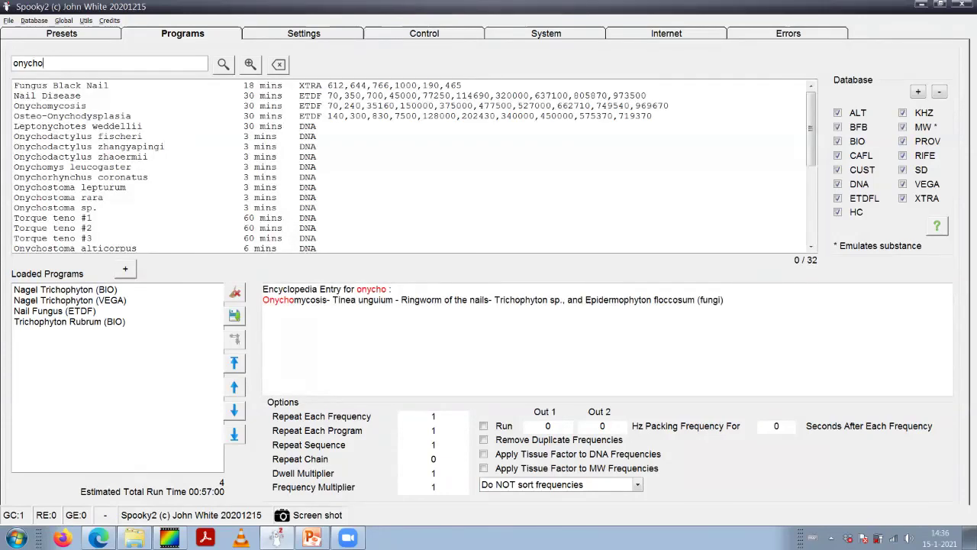
pyautogui.click(50, 106)
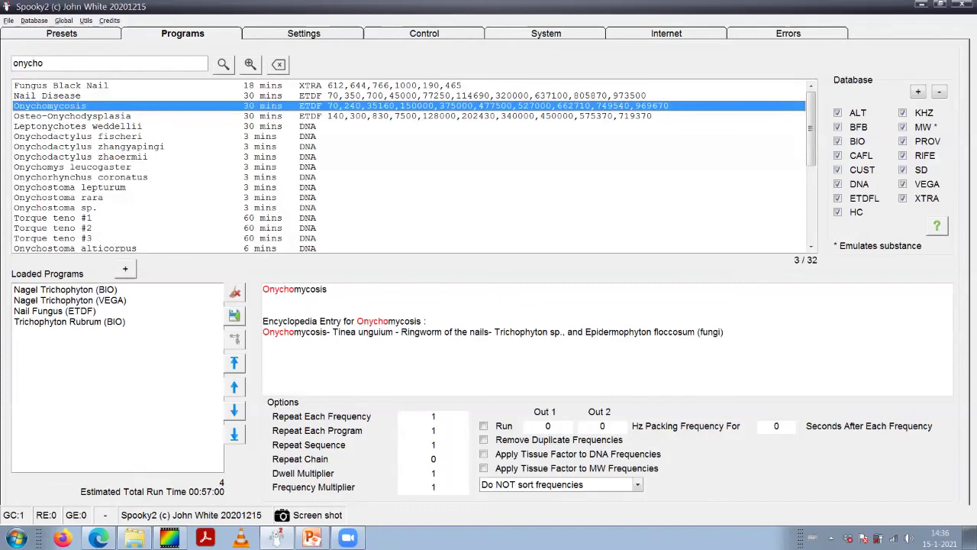
pyautogui.doubleClick(50, 105)
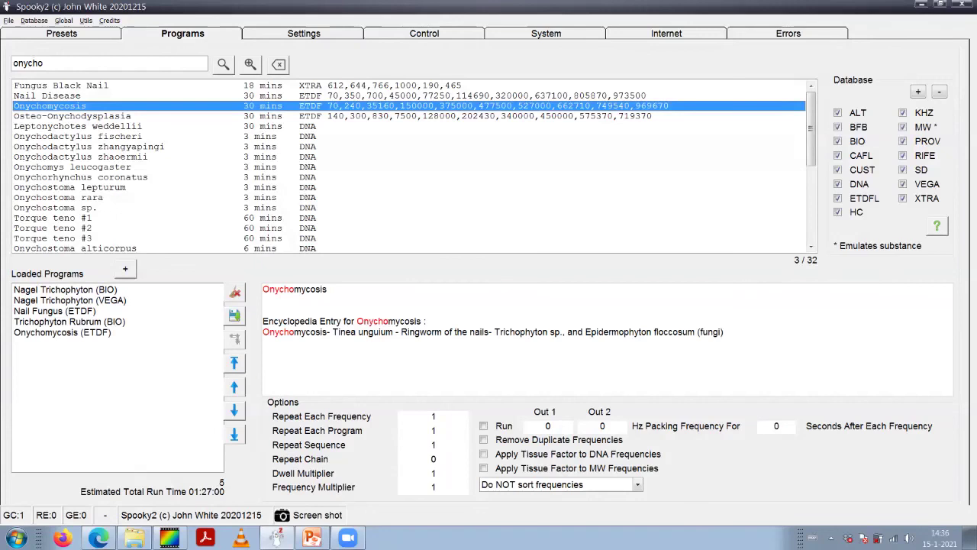
# - Check the Repeat Chain option and signal settings, and overwrite generator 3 with the Universal Square H-Bomb (R) preset and its loaded programs
pyautogui.doubleClick(433, 459)
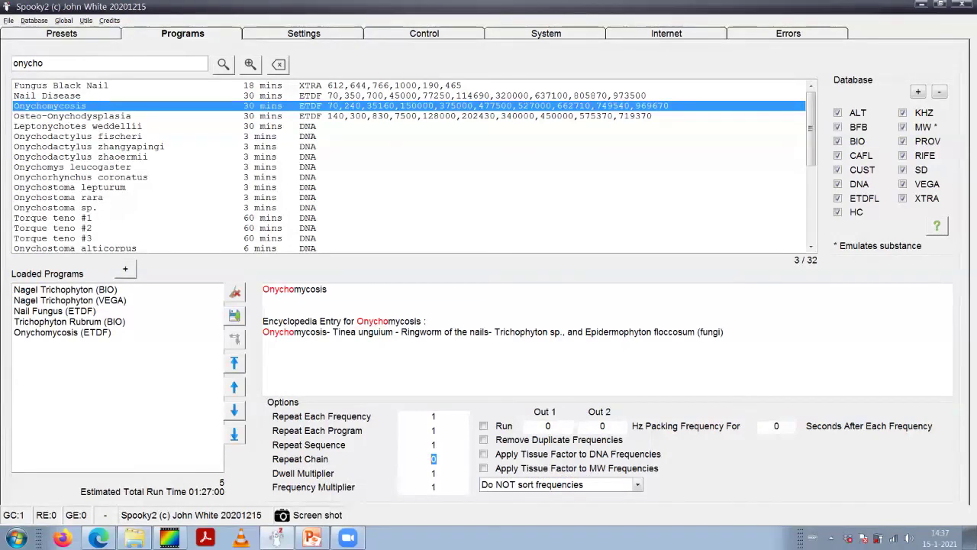
pyautogui.click(303, 33)
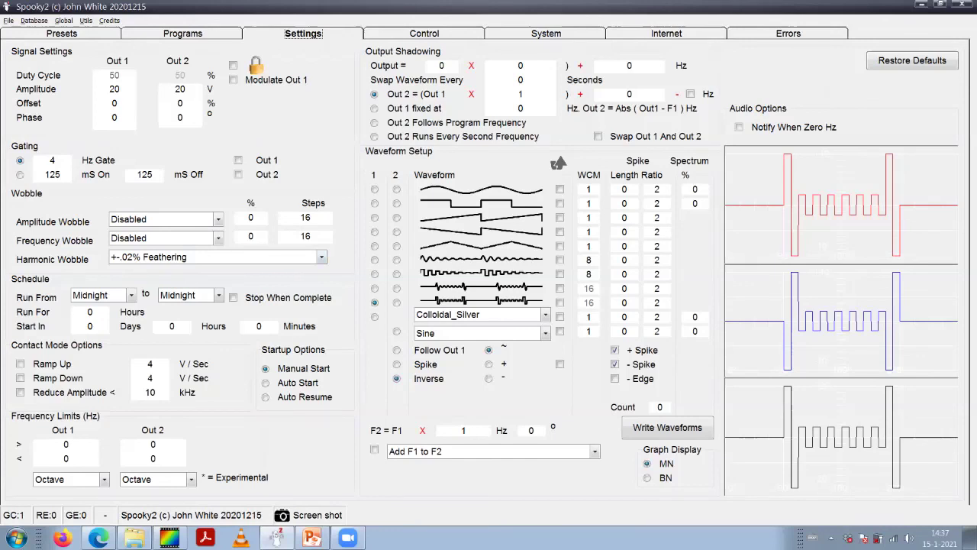
pyautogui.click(424, 33)
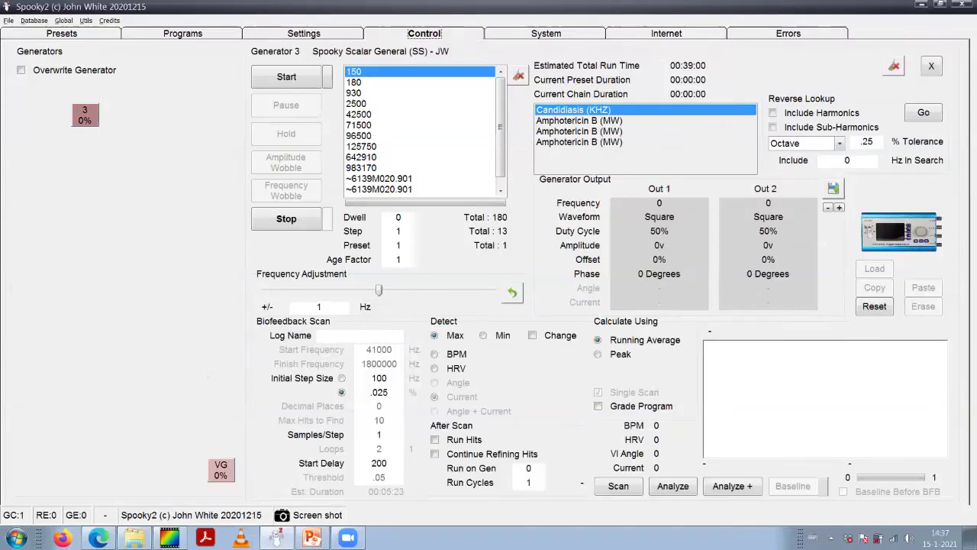
pyautogui.click(20, 70)
pyautogui.press('space')
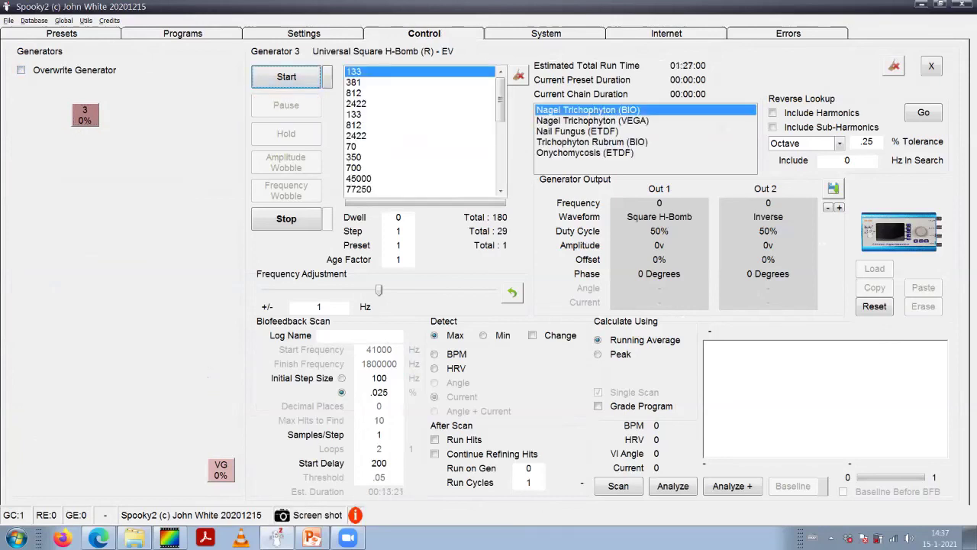
# - Run the Universal Square H-Bomb (R) session on generator 3 for under a minute and stop it
pyautogui.press('Return')
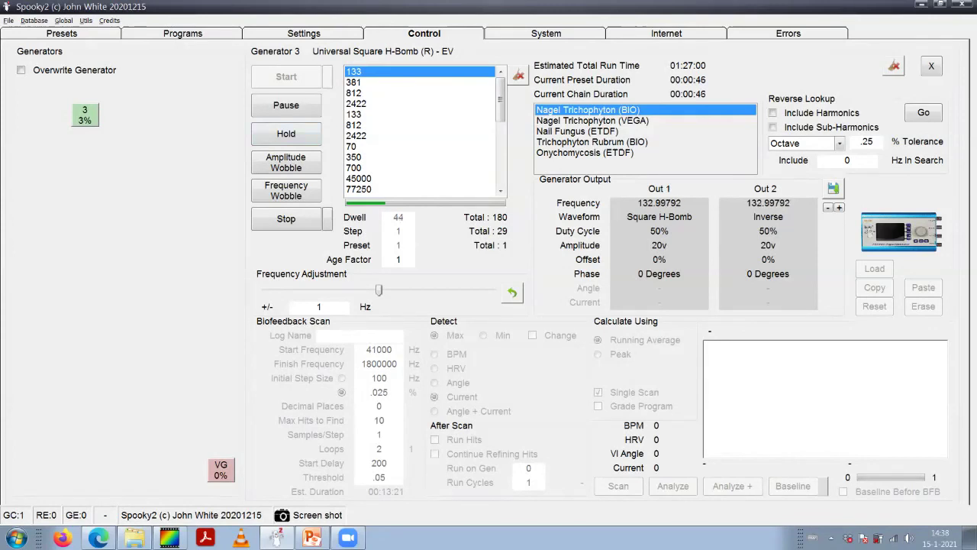
pyautogui.click(287, 219)
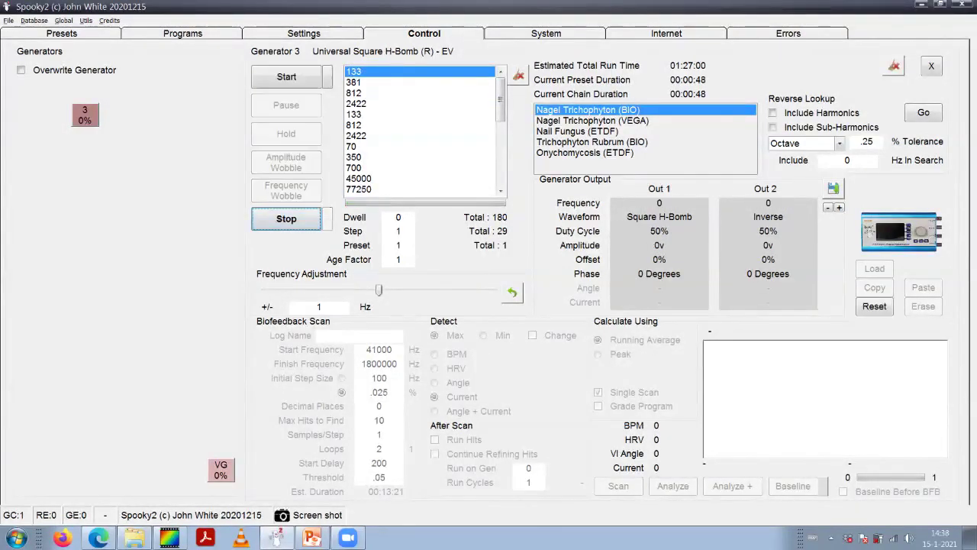